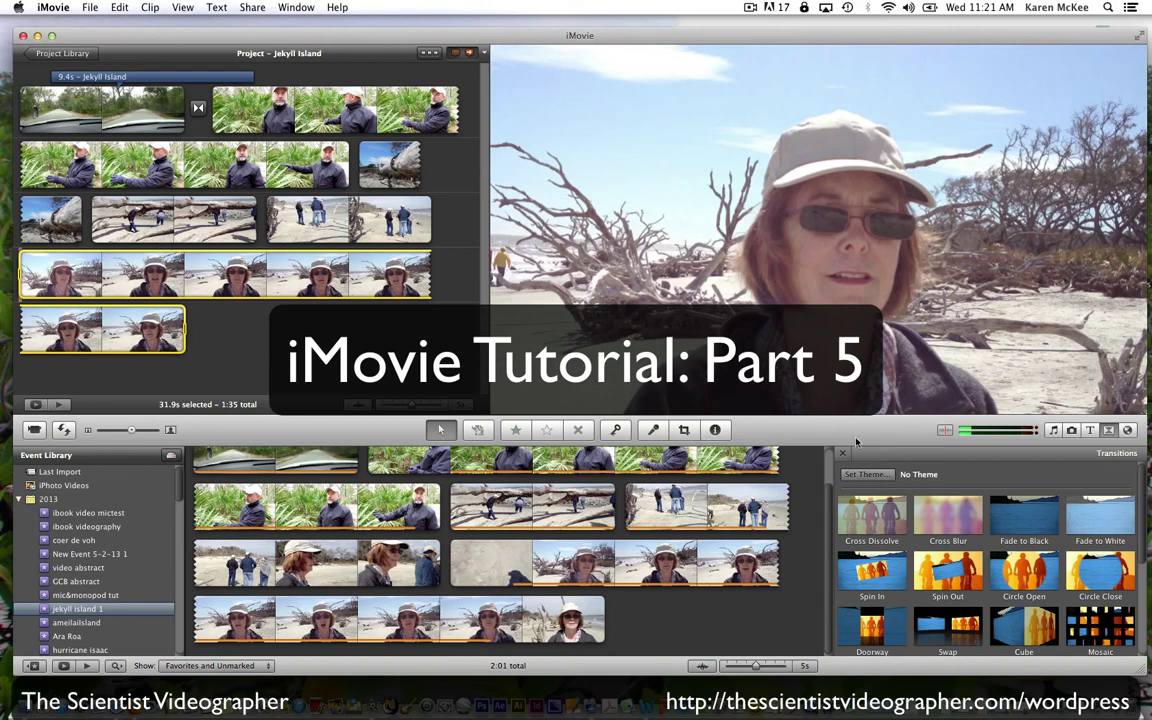
- Add the Blue Marble Globe from Maps, Backgrounds and Animatics right after the first clip
click(1129, 430)
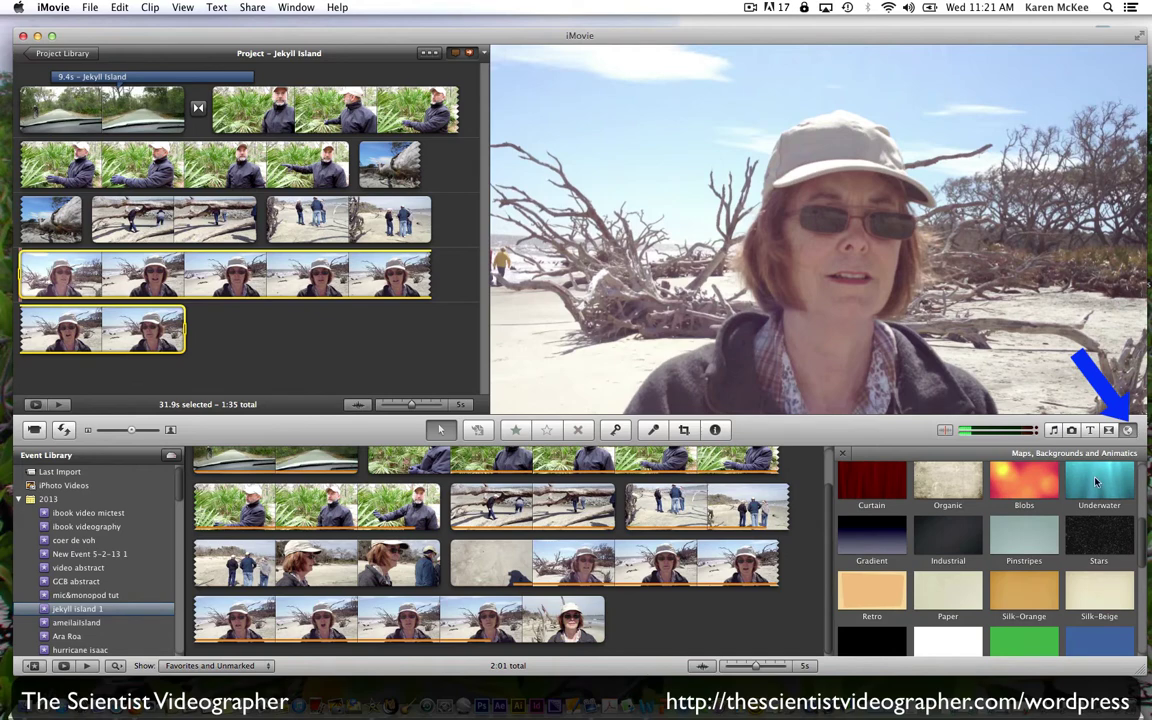
scroll(1095, 483, up, 5)
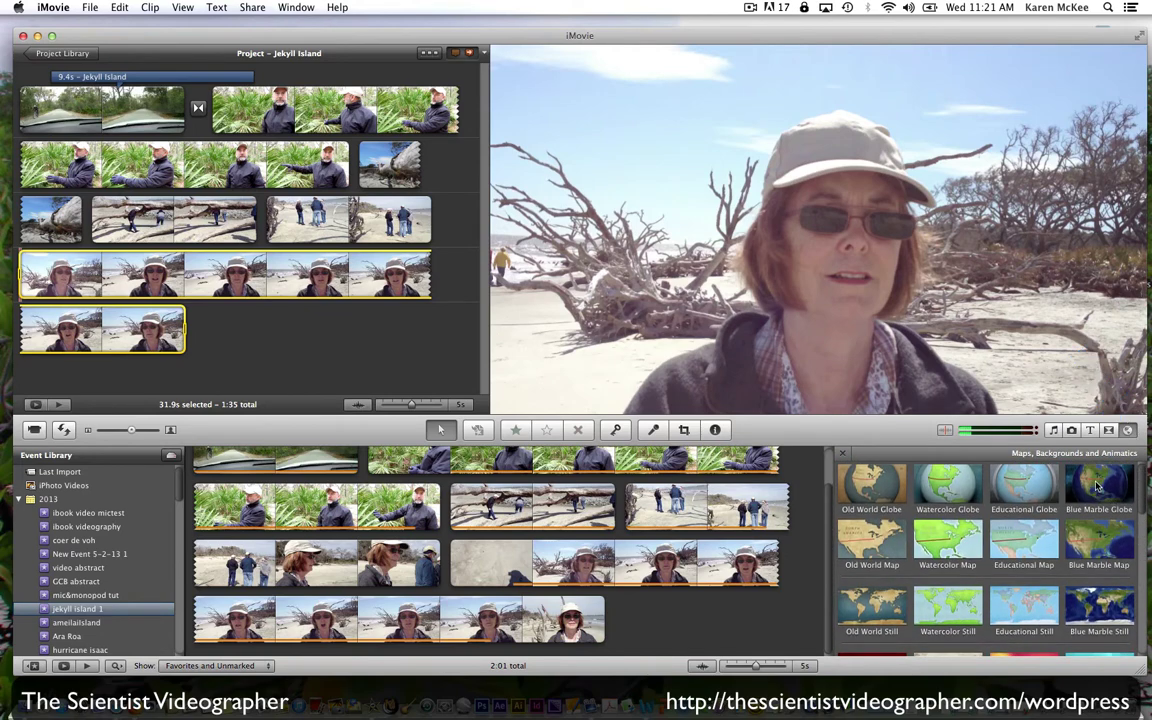
drag(1097, 486, 193, 114)
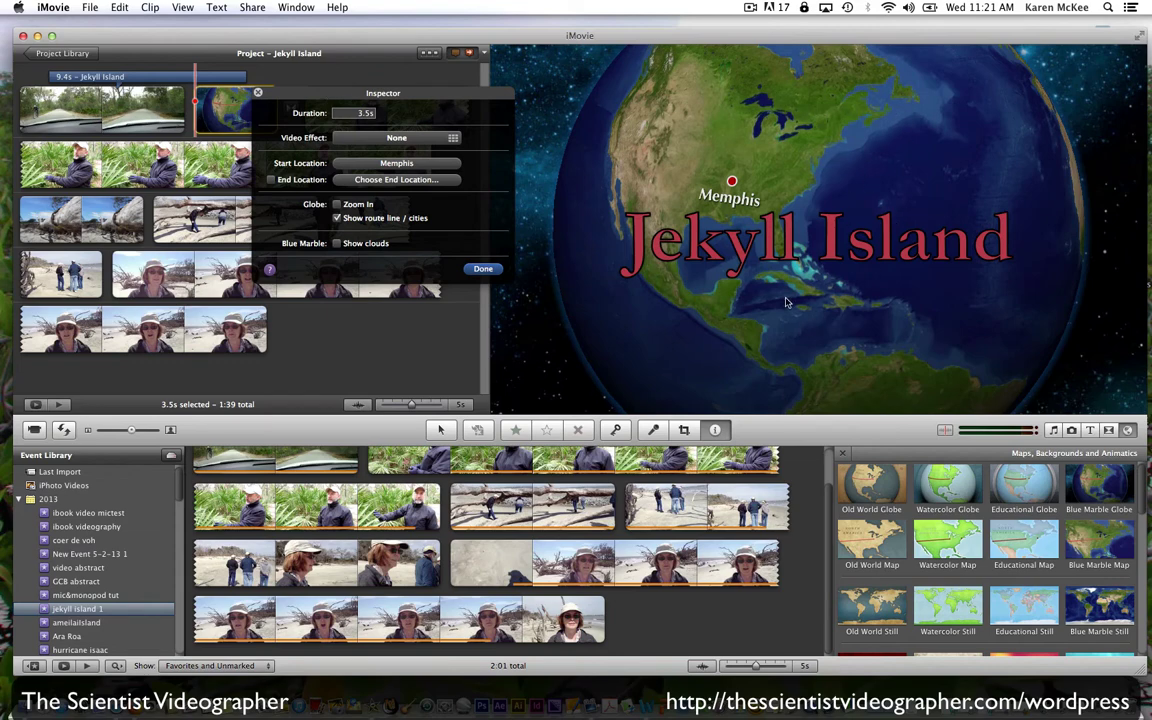
- Set the globe's start location to ADL – Adelaide International, found by searching 'austr'
click(400, 164)
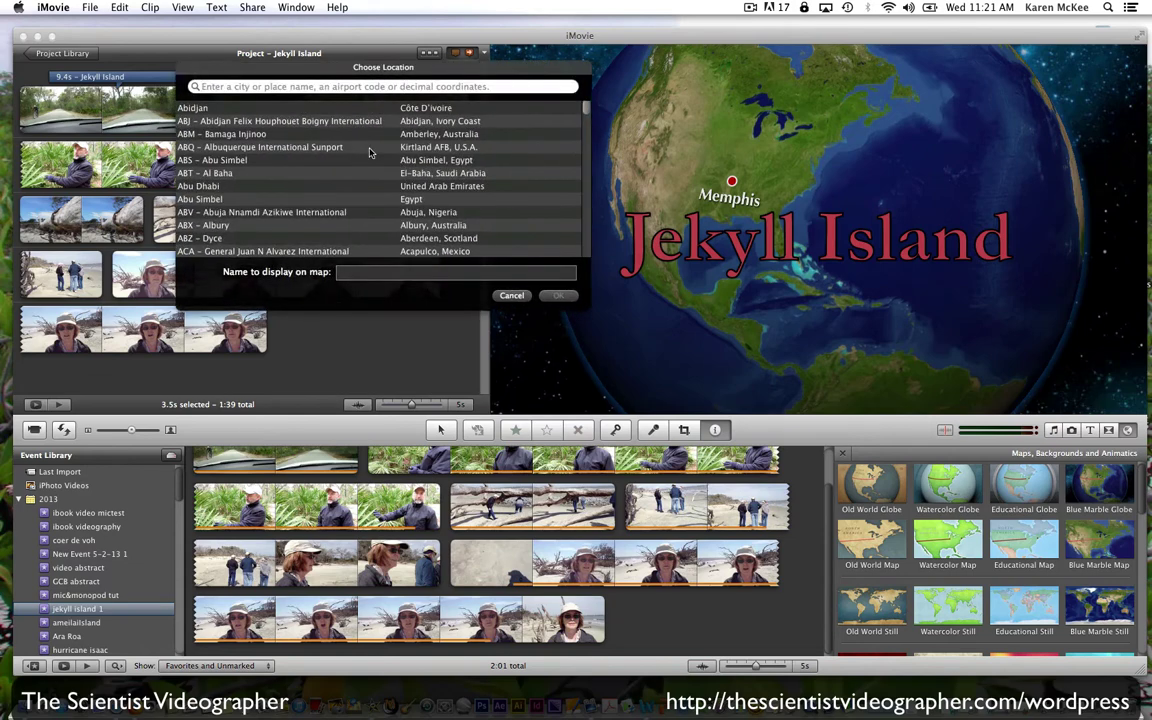
text(a)
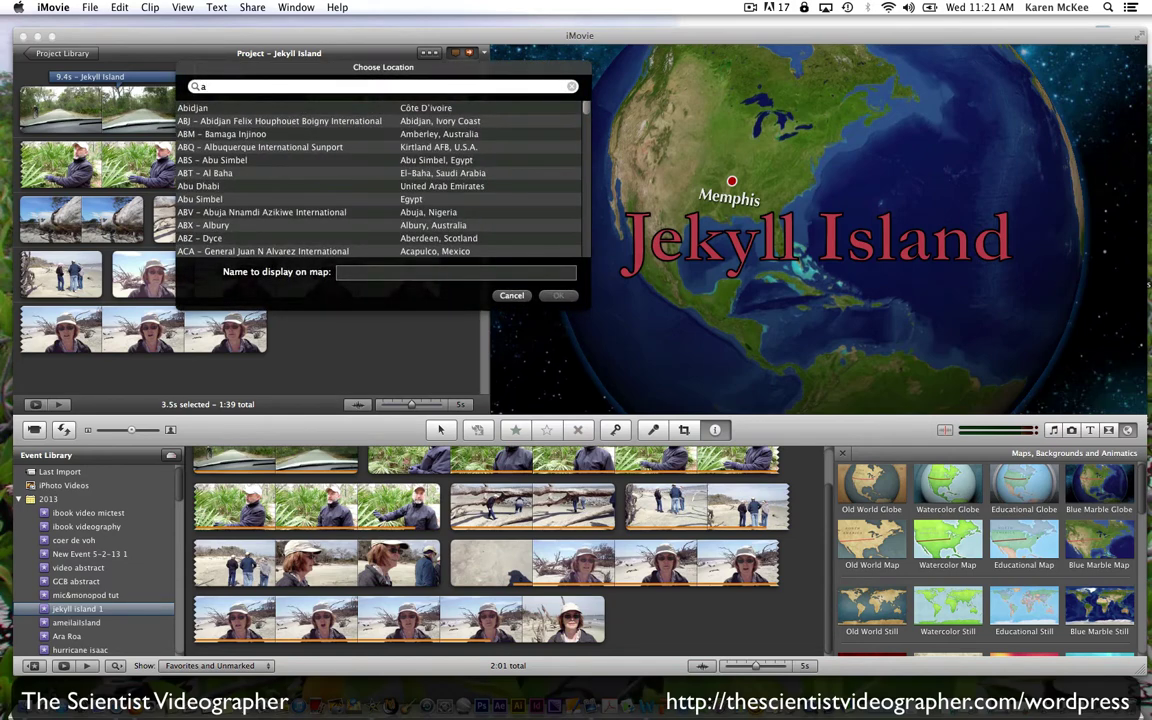
text(ustr)
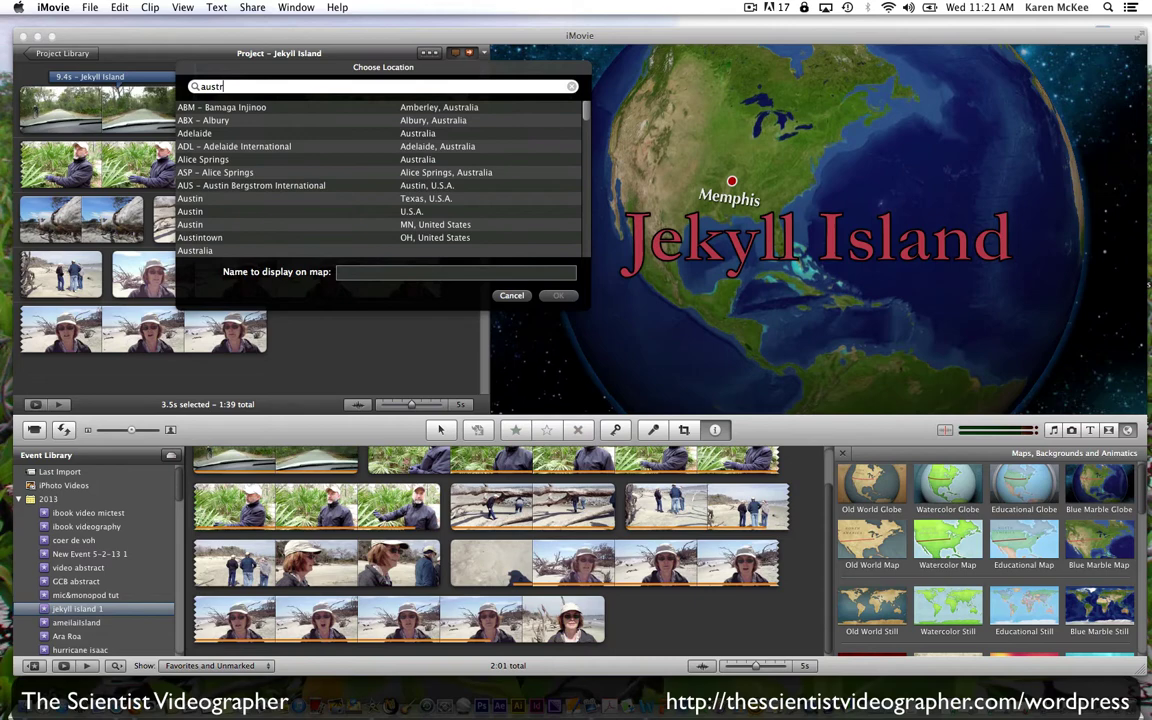
click(287, 147)
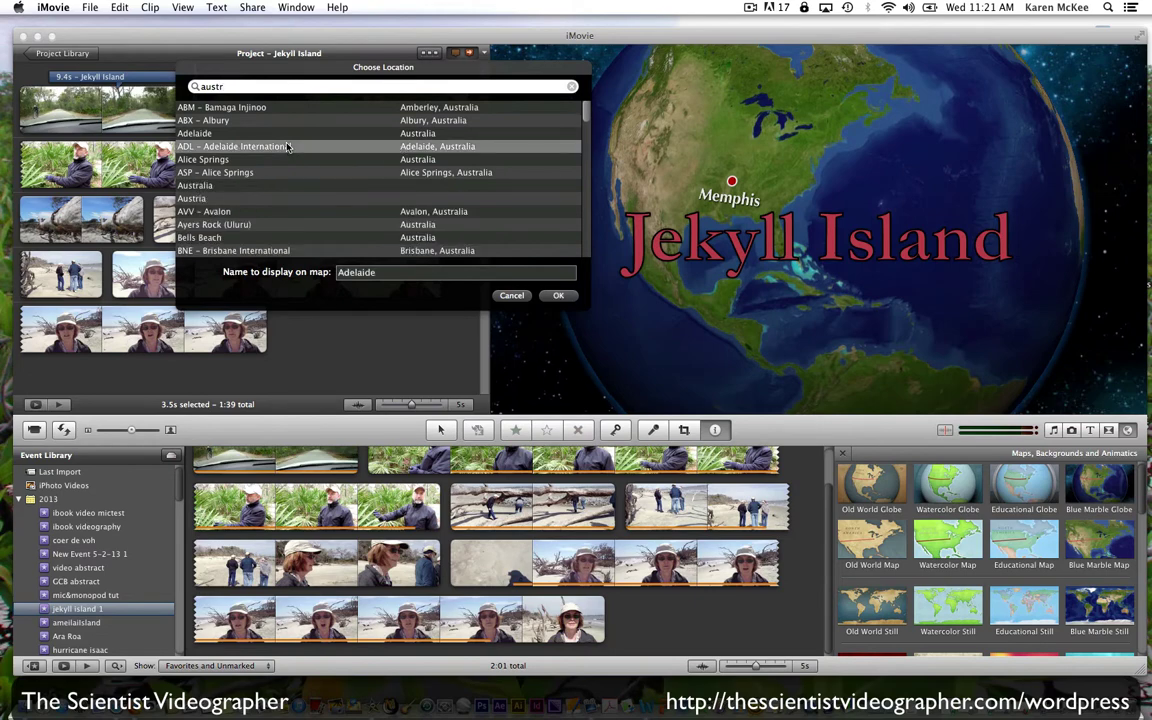
click(511, 295)
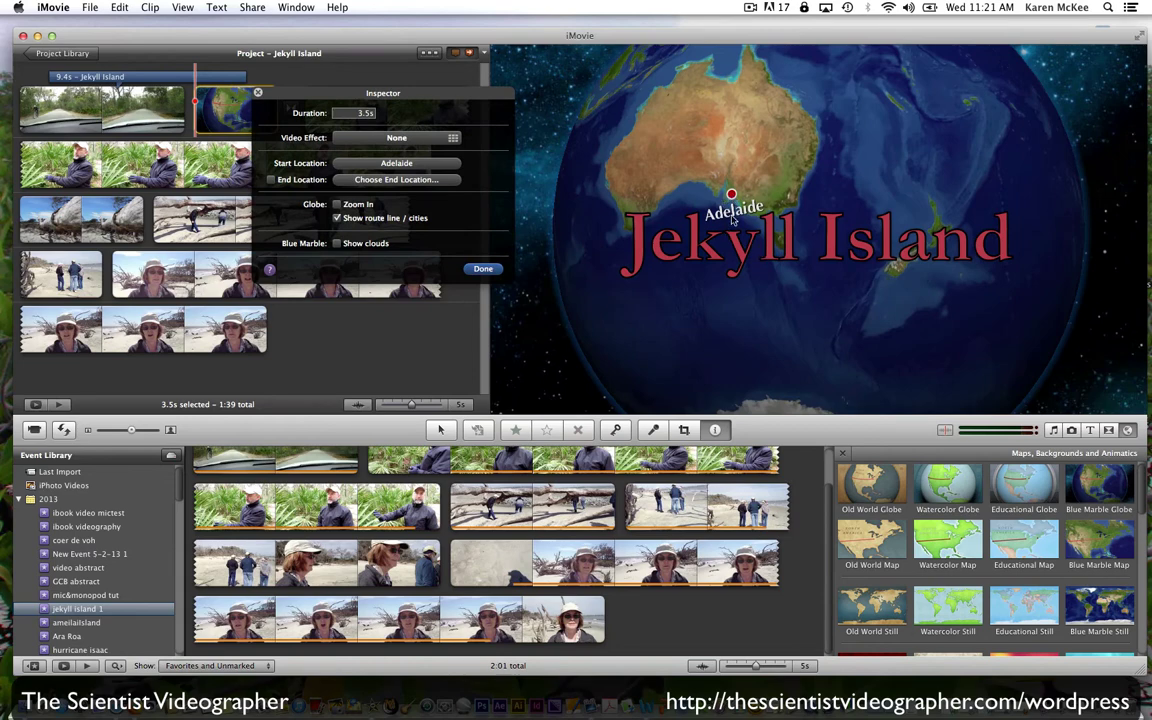
- Set the globe's end location to Georgia, U.S.A. and turn on Show clouds
click(397, 180)
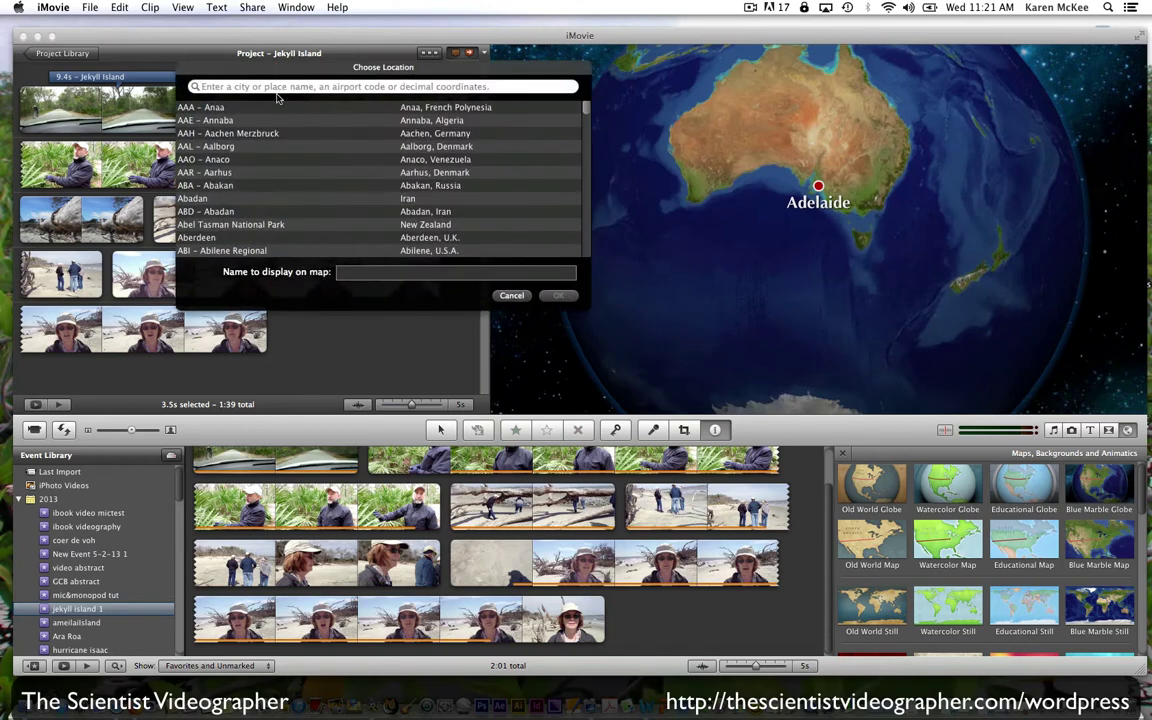
text(ge)
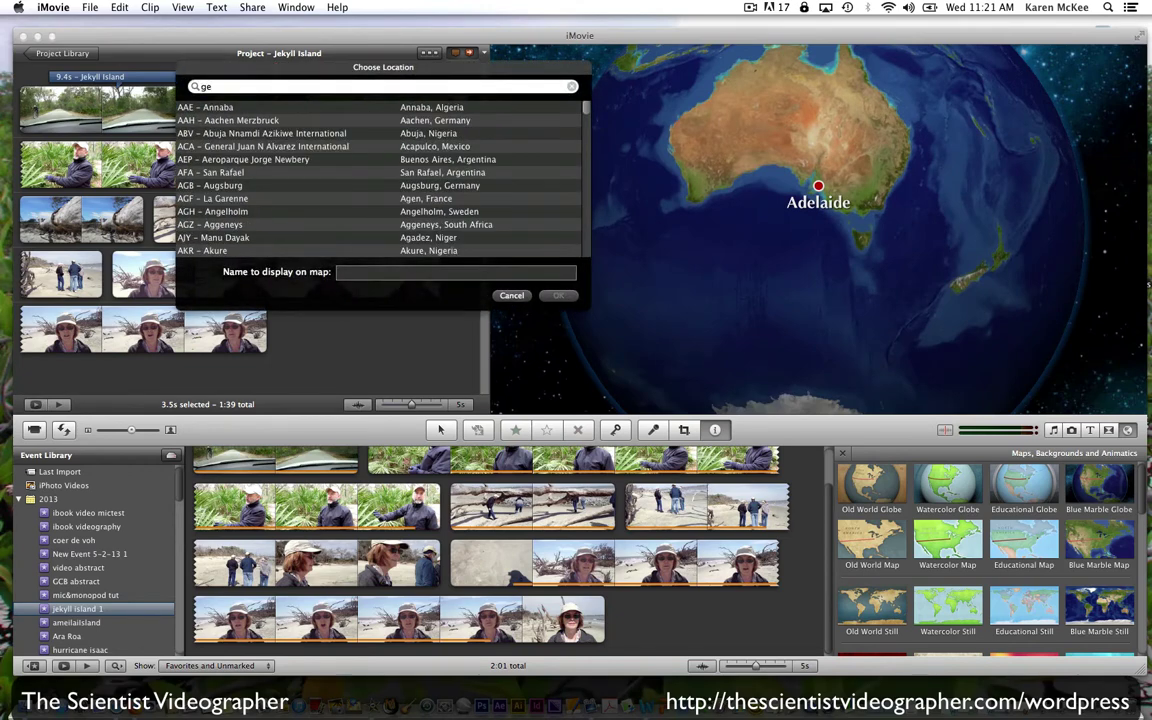
text(or)
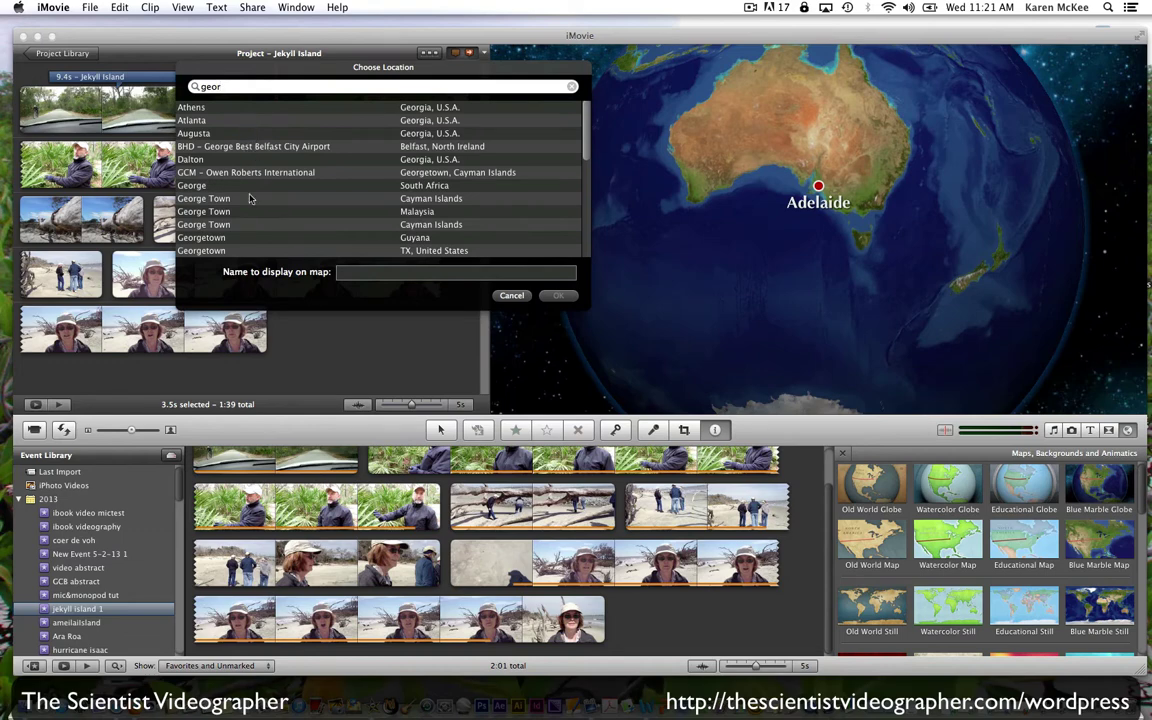
scroll(253, 241, down, 2)
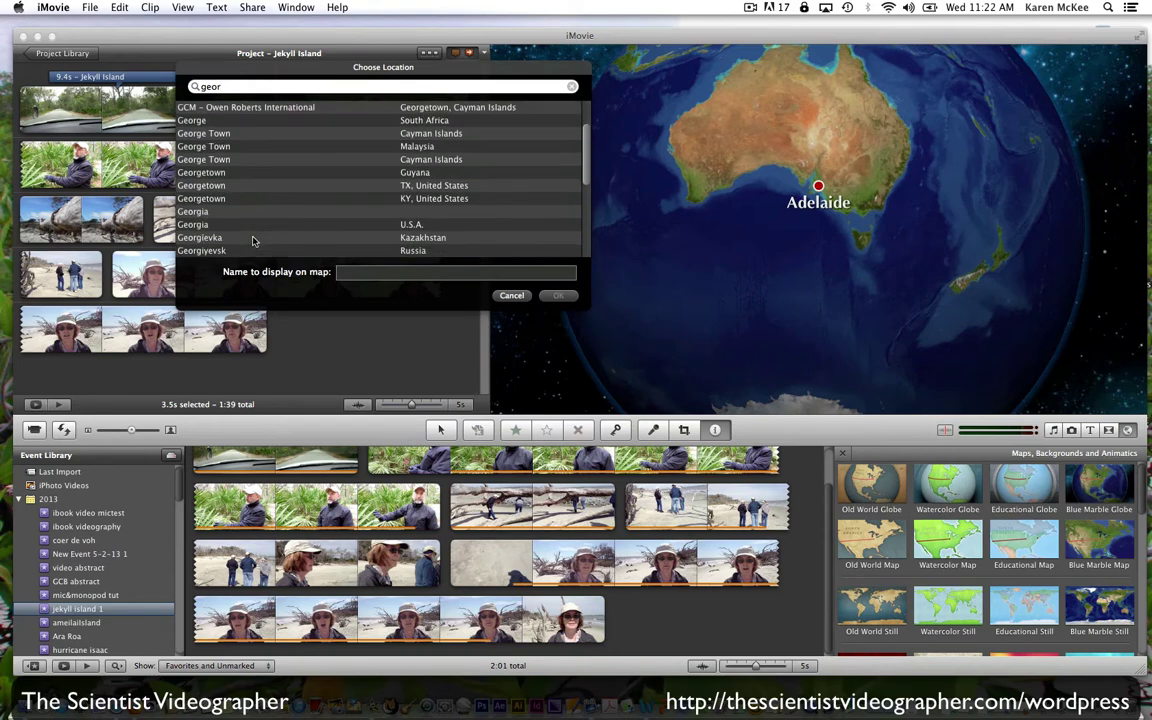
click(263, 224)
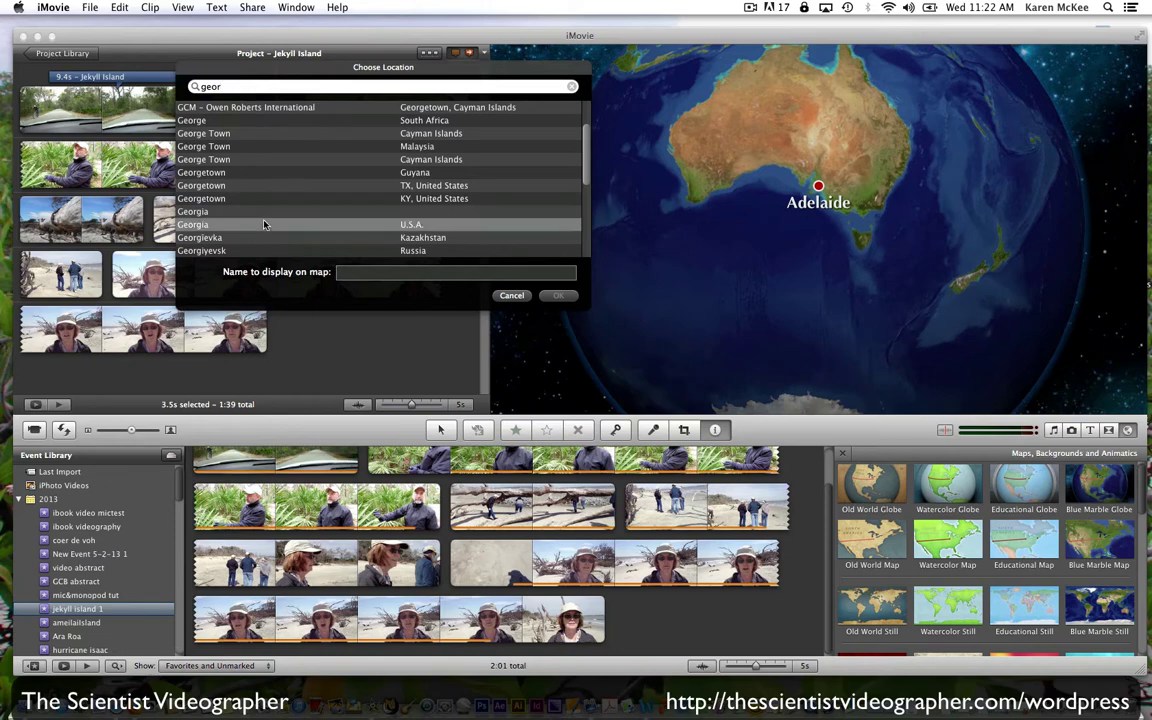
click(557, 295)
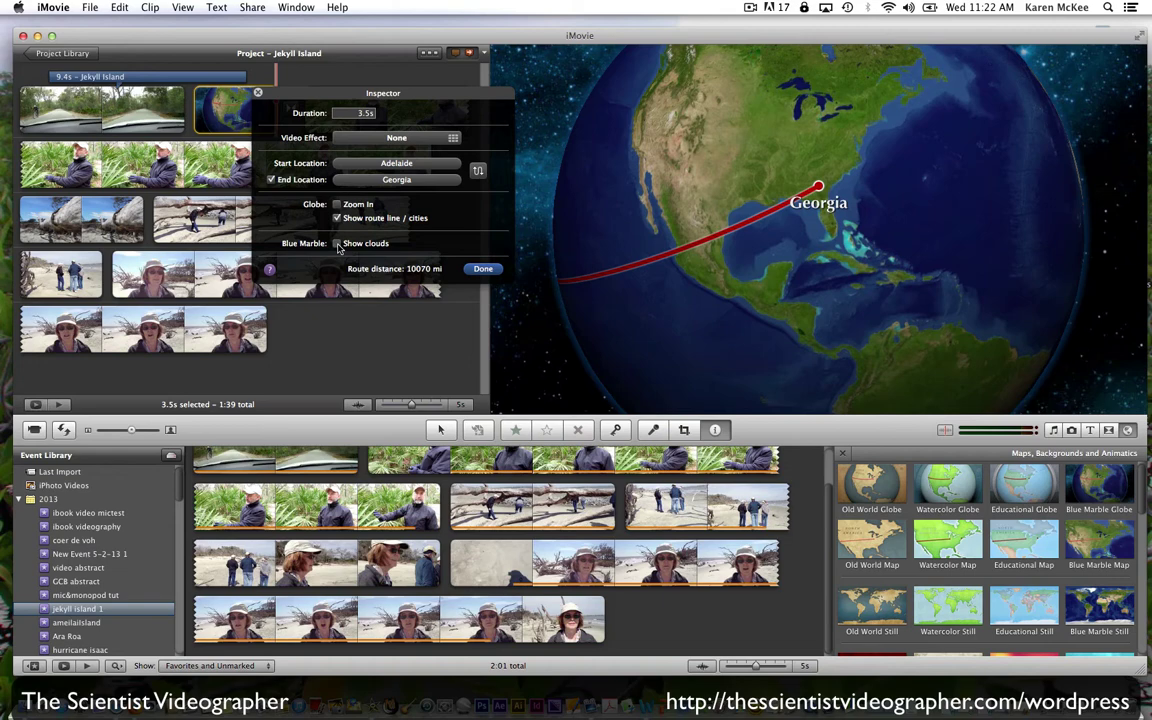
click(337, 243)
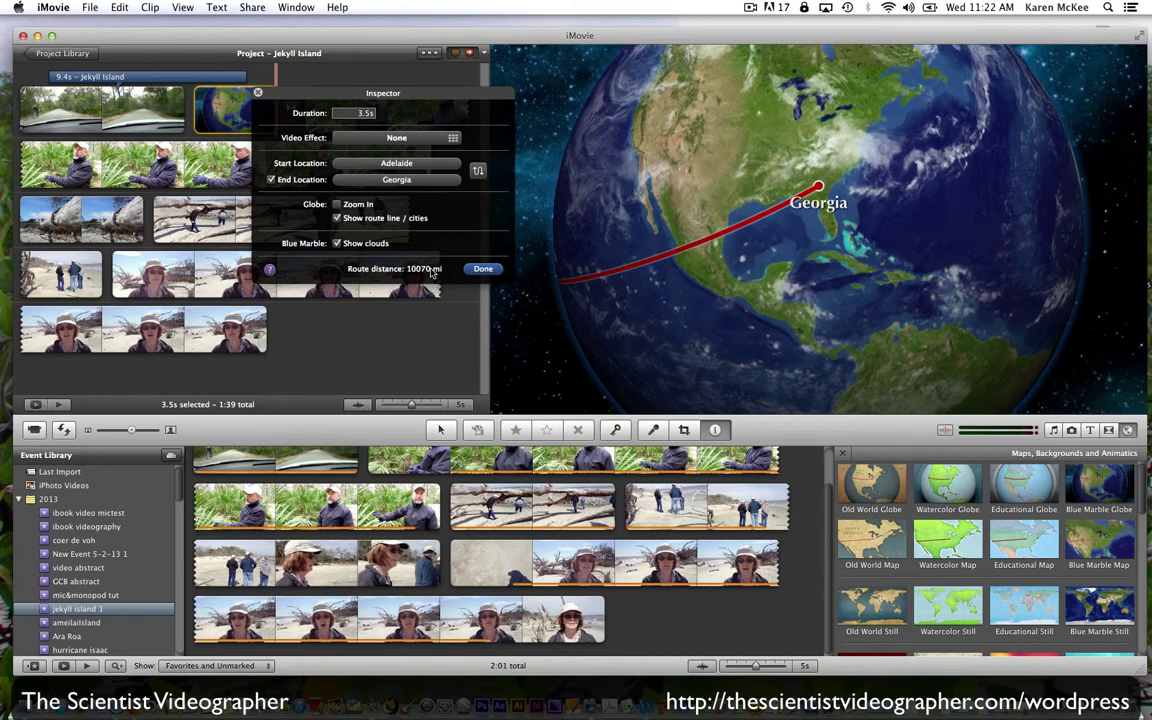
- Close the globe settings and play back the Adelaide-to-Georgia route animation
click(483, 269)
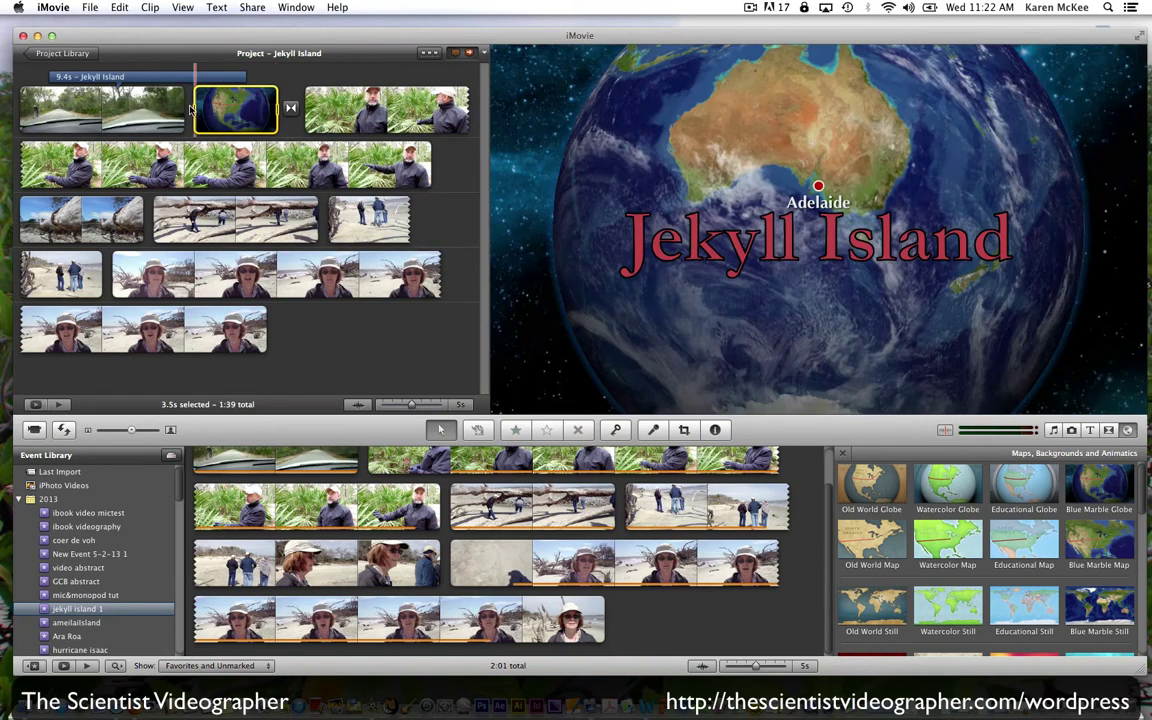
key(space)
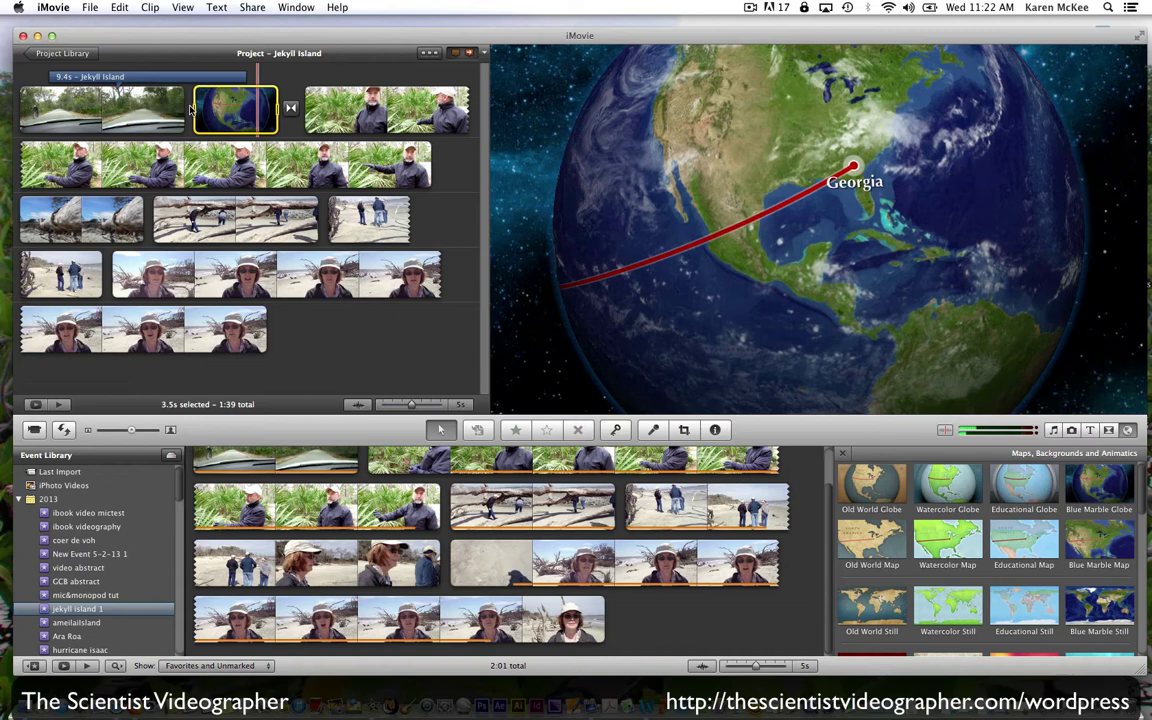
key(space)
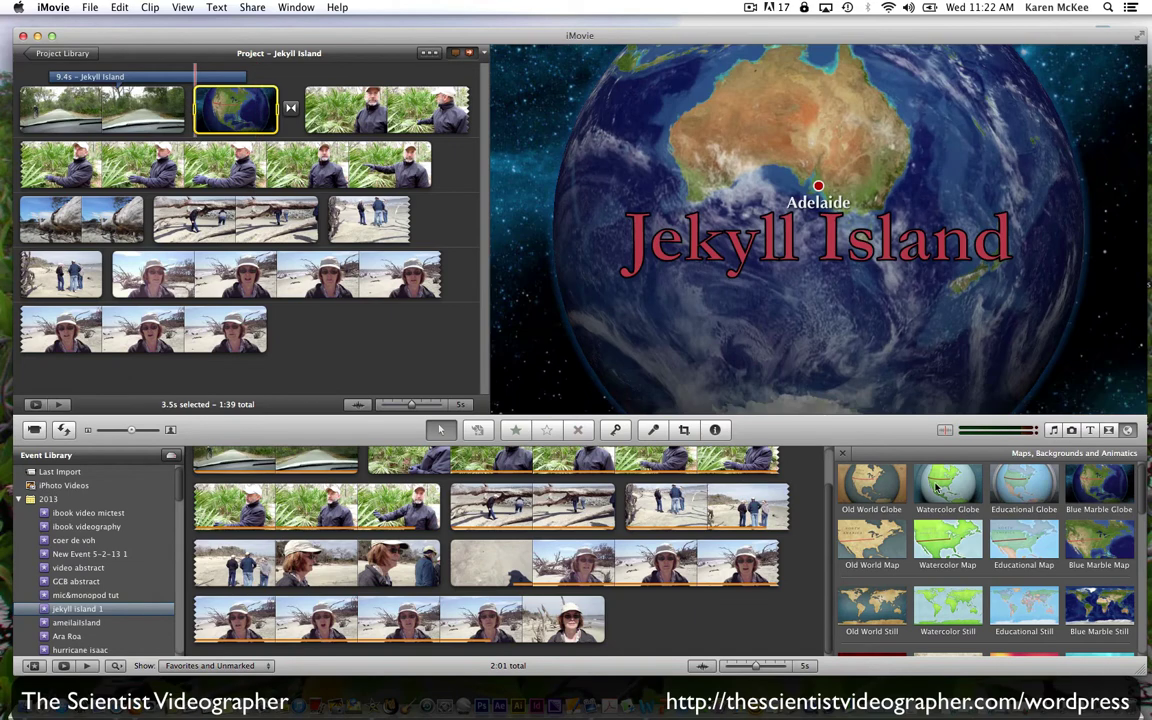
scroll(950, 500, down, 2)
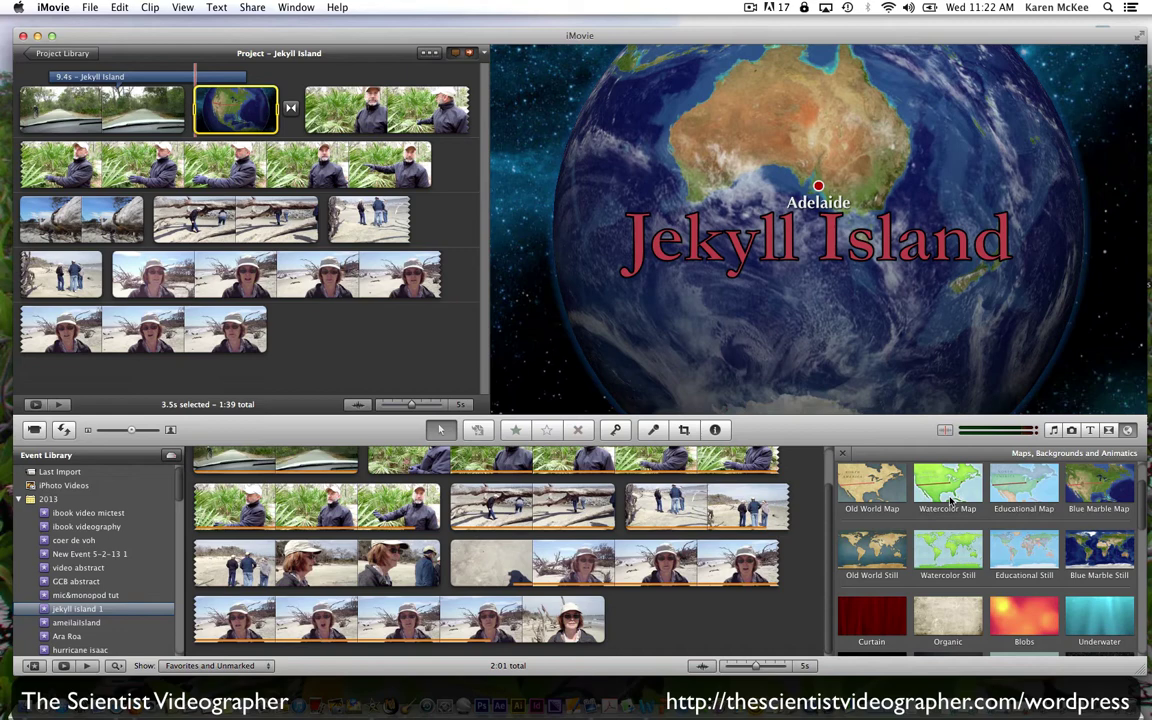
scroll(930, 520, down, 3)
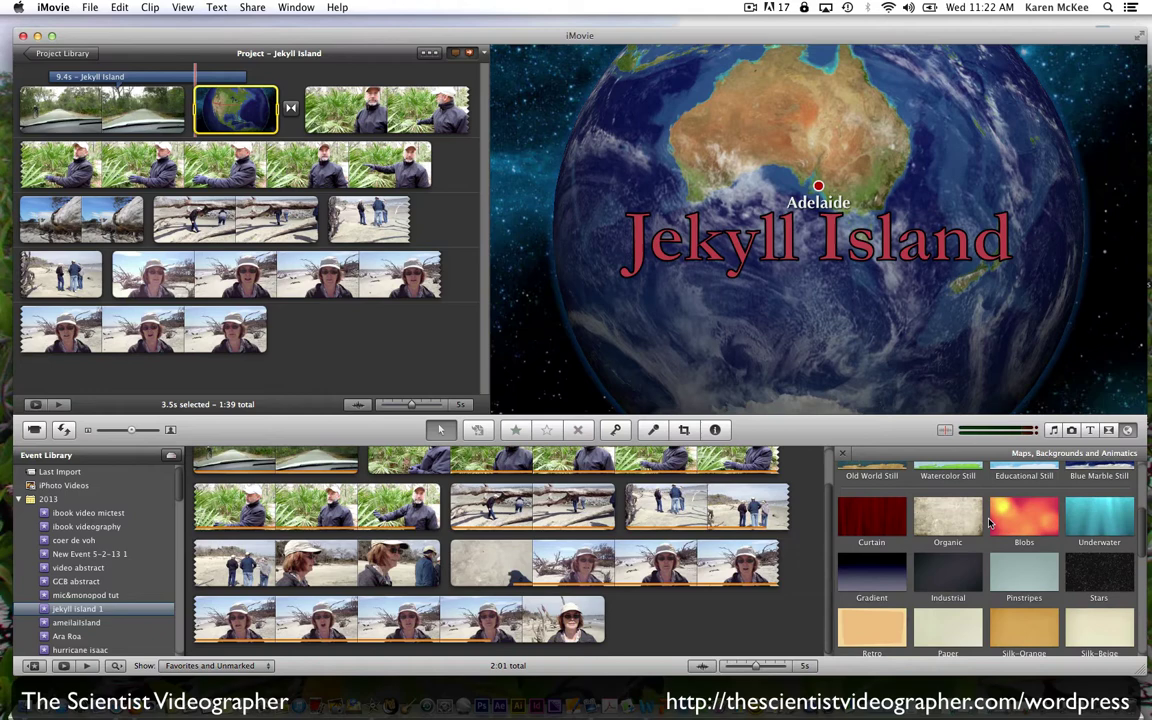
- Insert a Gradient background in the fourth row and overlay a title reading 'What is killing these maritime forests?'
drag(884, 540, 116, 290)
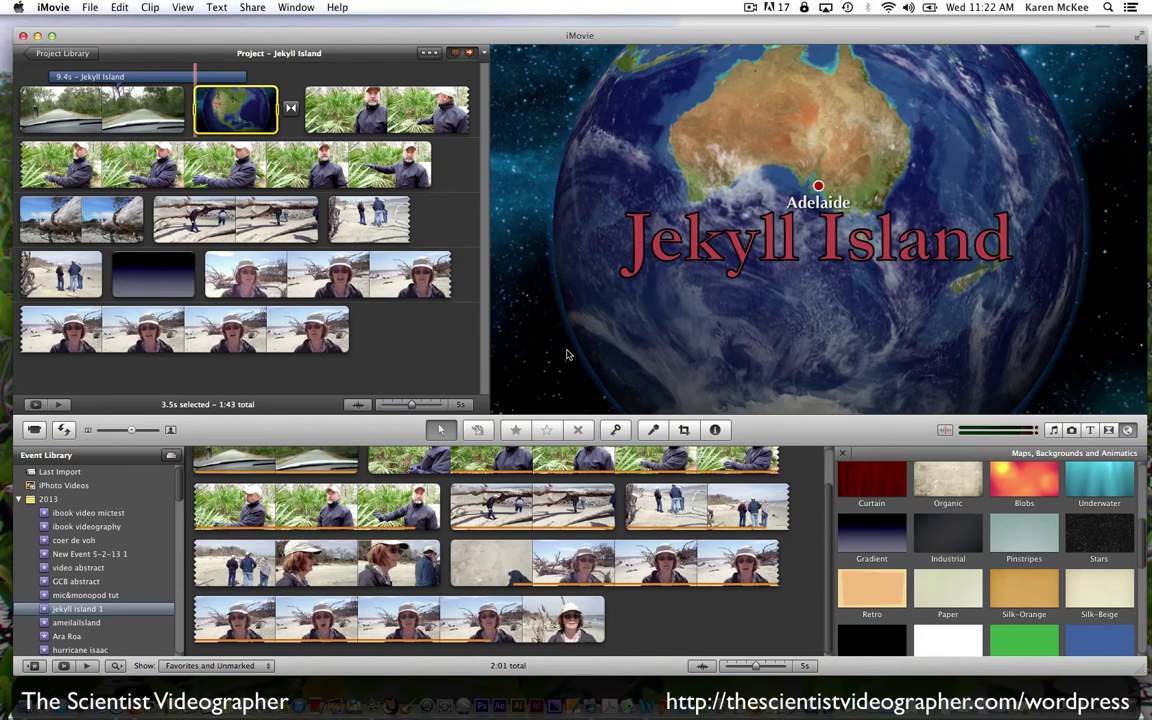
click(1091, 430)
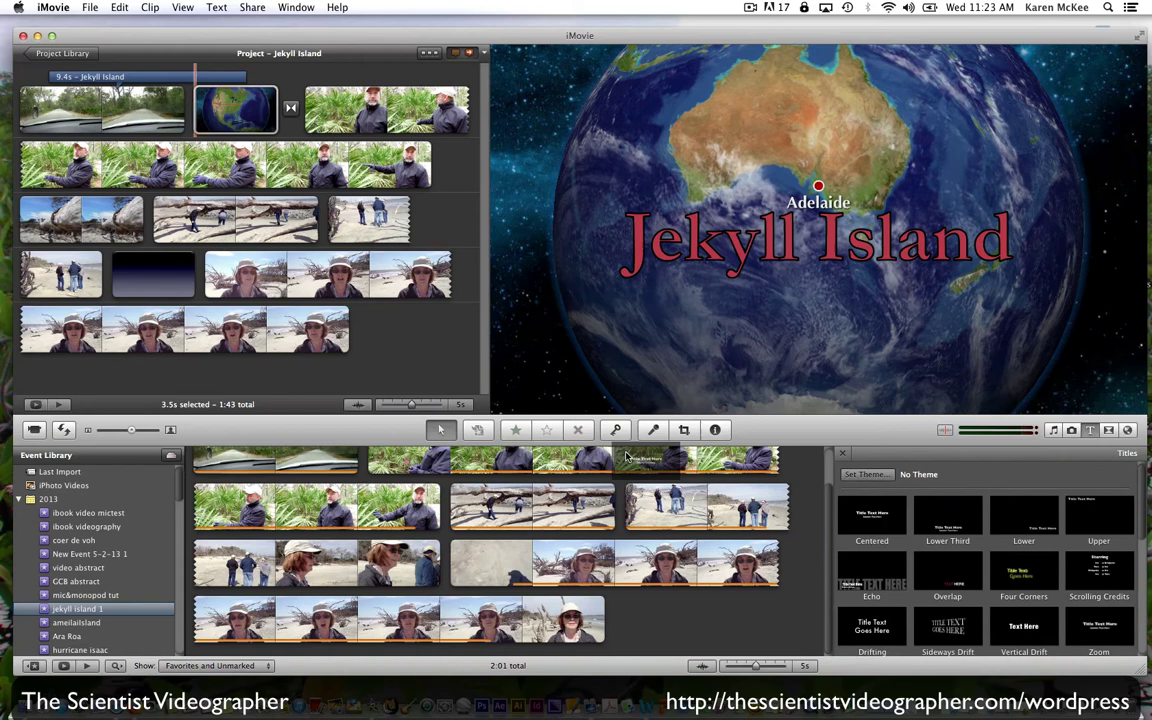
drag(626, 457, 154, 281)
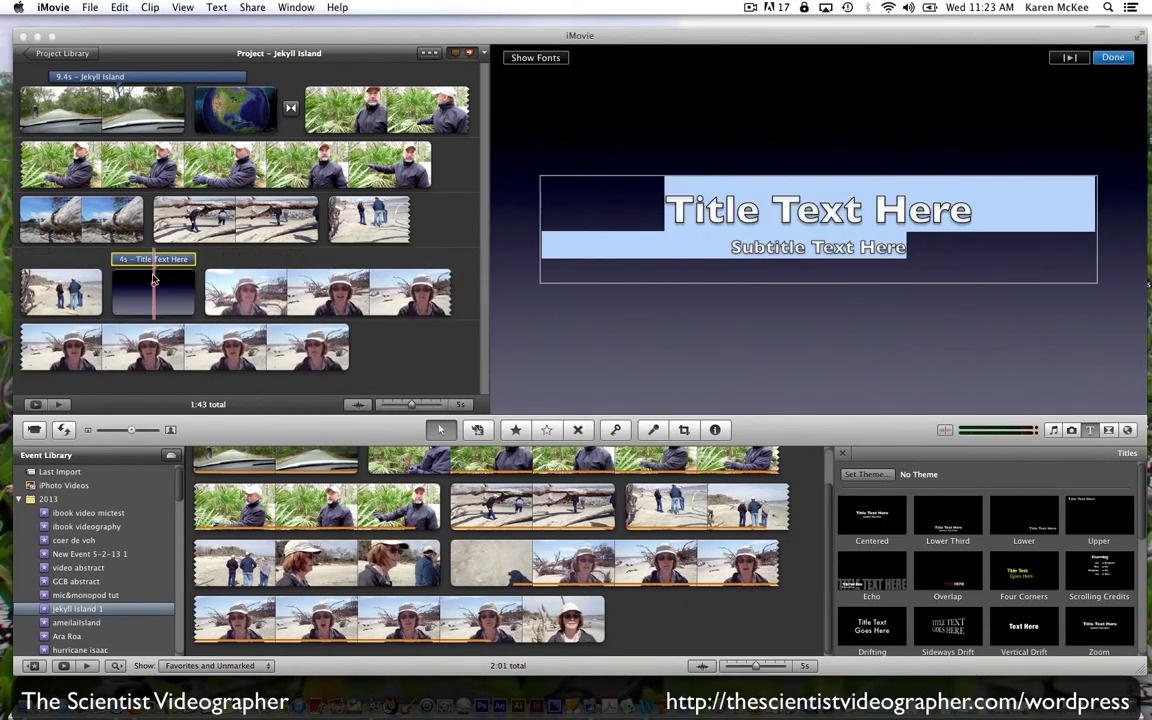
text(What)
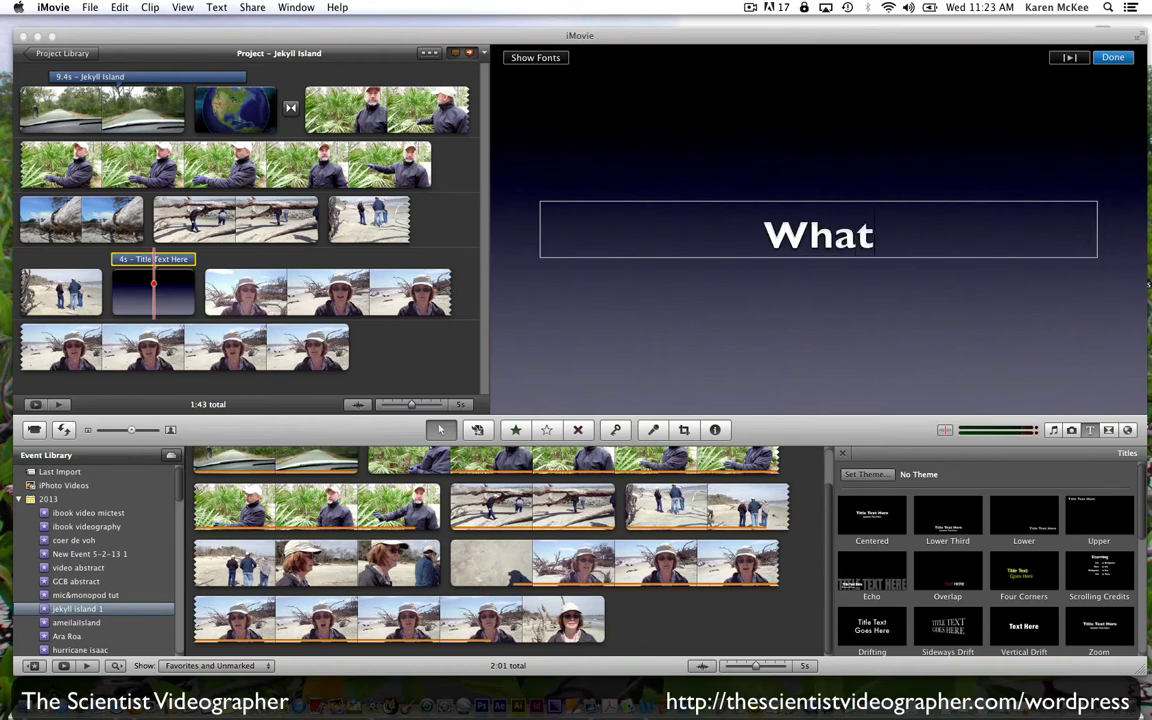
text( is killin)
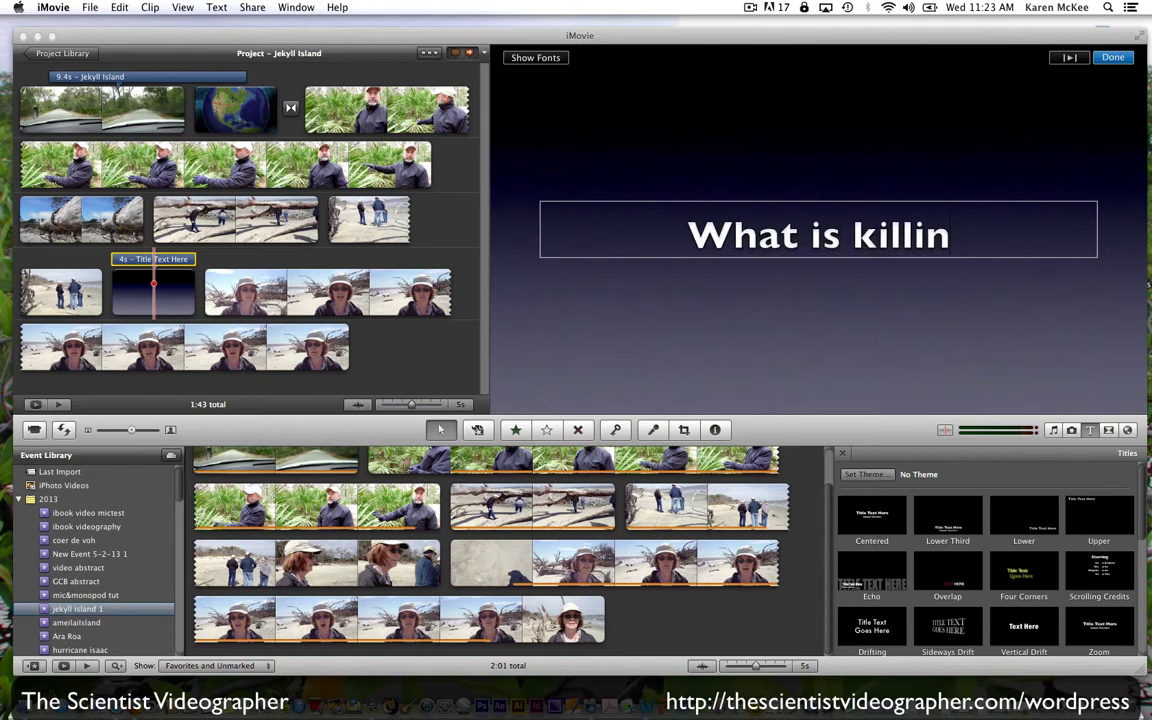
text(g these mari)
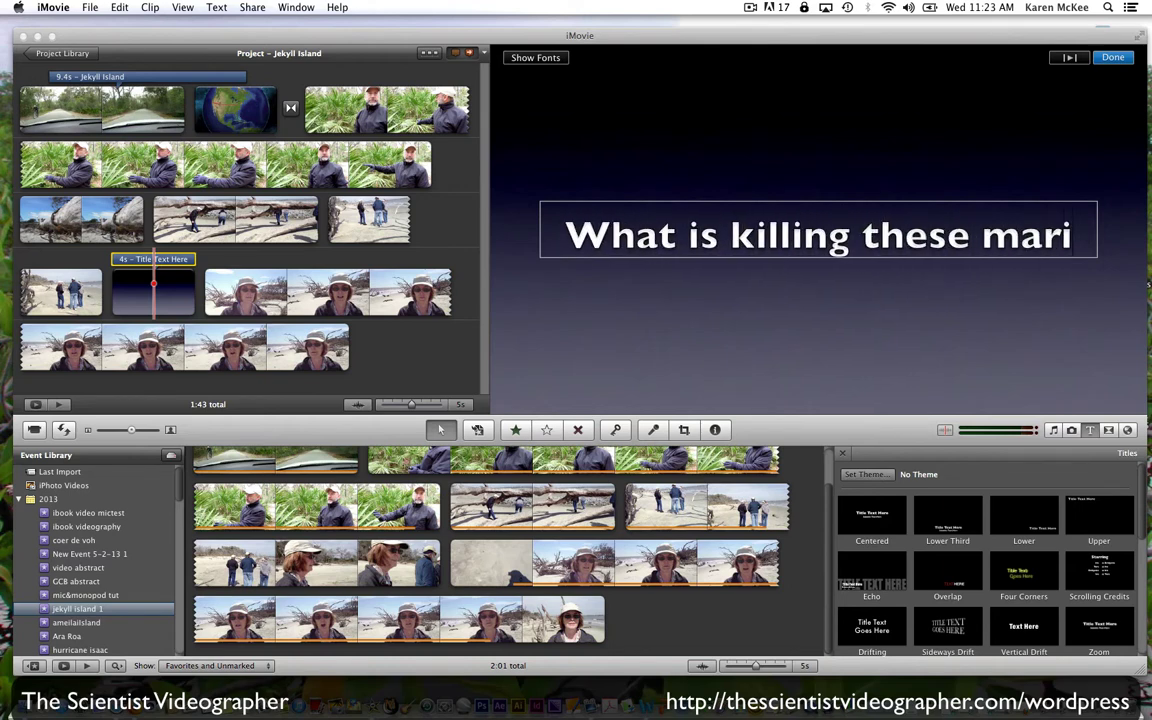
text(time forests?)
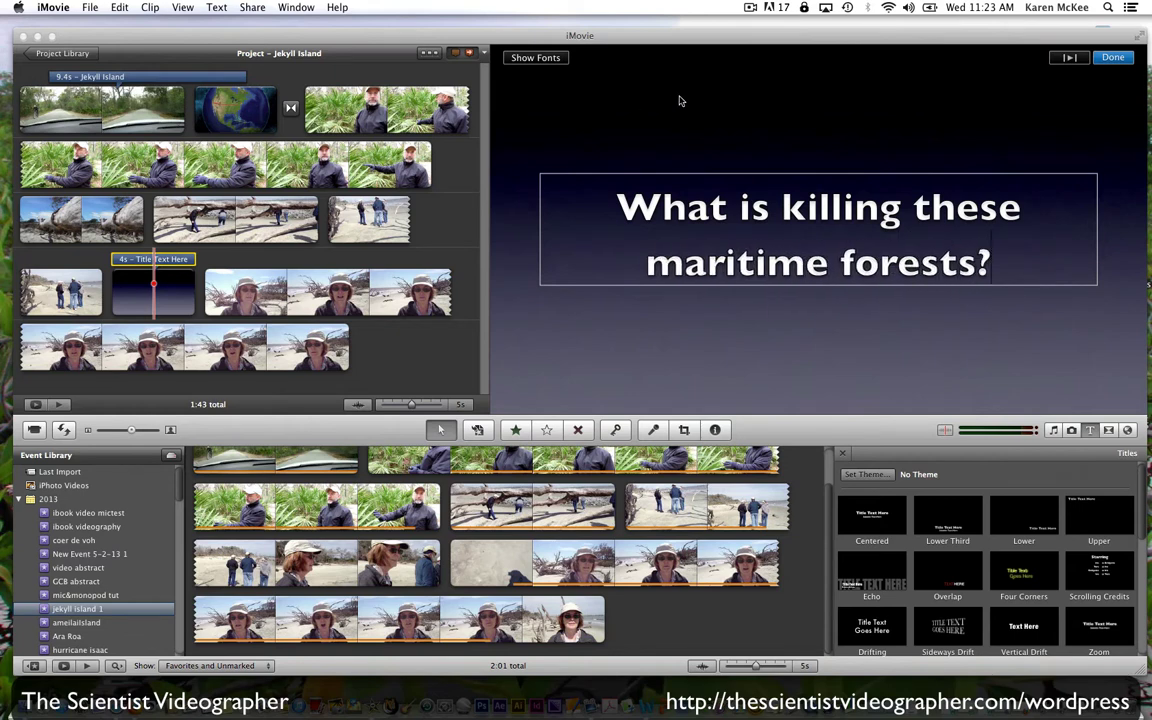
- Finish editing the question title and play the project to preview it
click(984, 89)
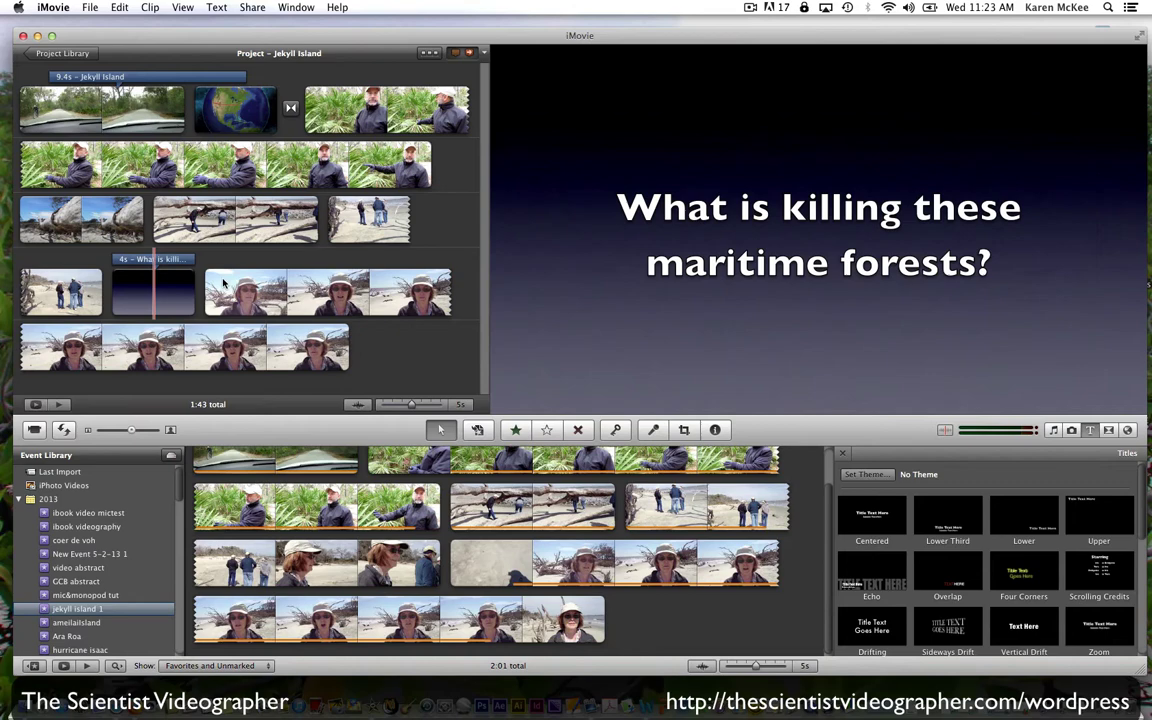
key(space)
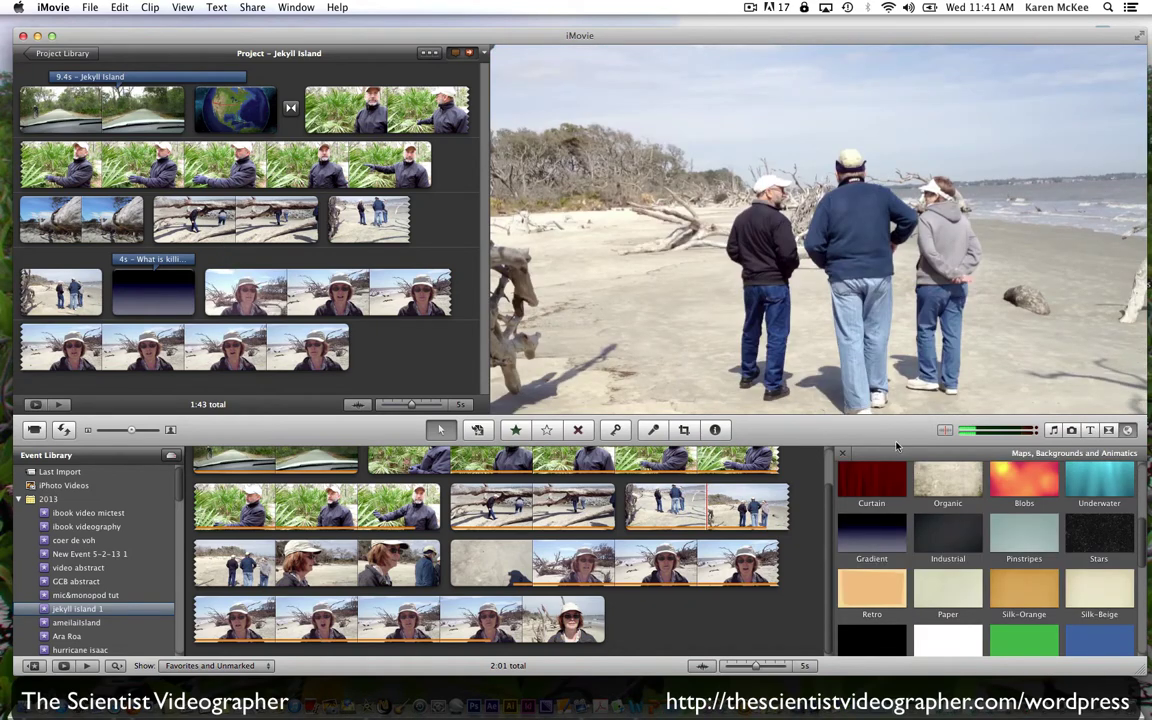
- Show the Jingles collection in the Music and Sound Effects library
click(1053, 431)
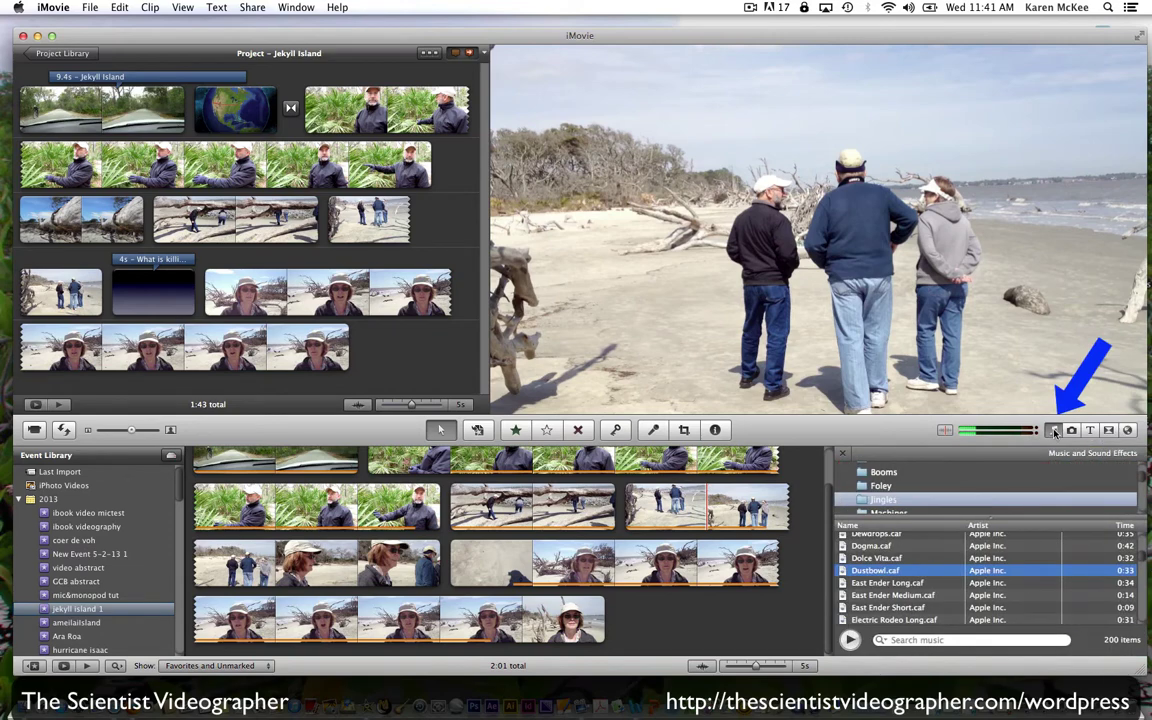
click(916, 487)
scroll(916, 487, up, 3)
scroll(916, 488, down, 2)
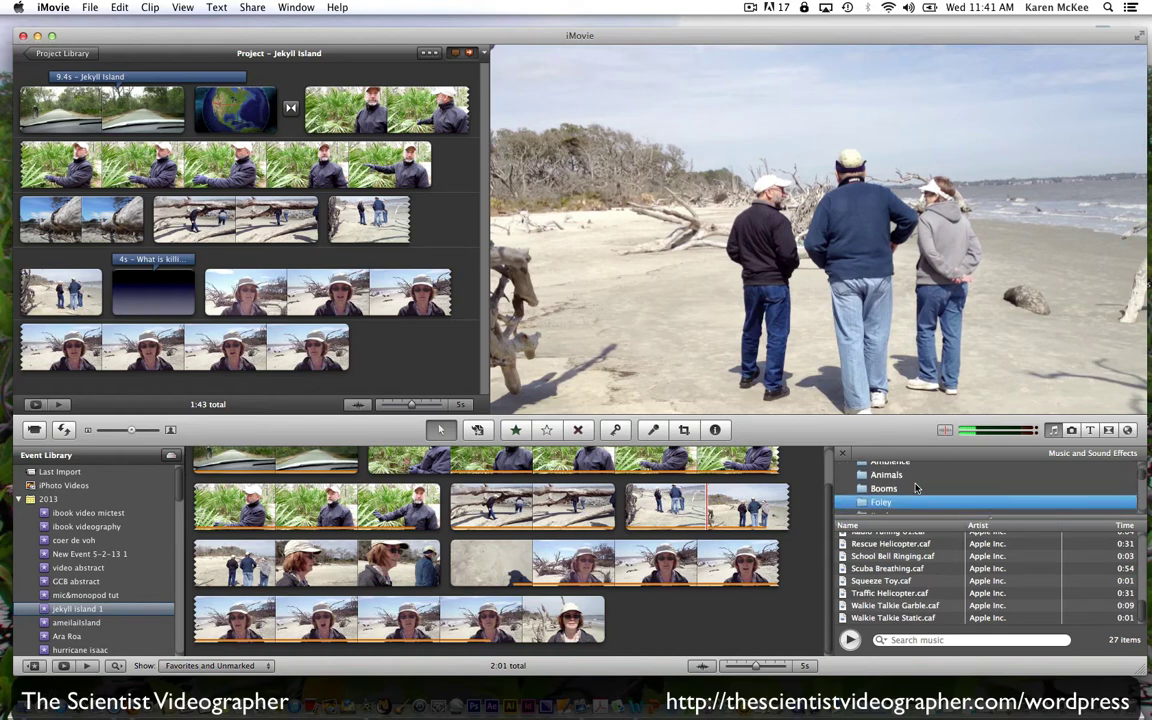
scroll(916, 488, down, 1)
click(910, 499)
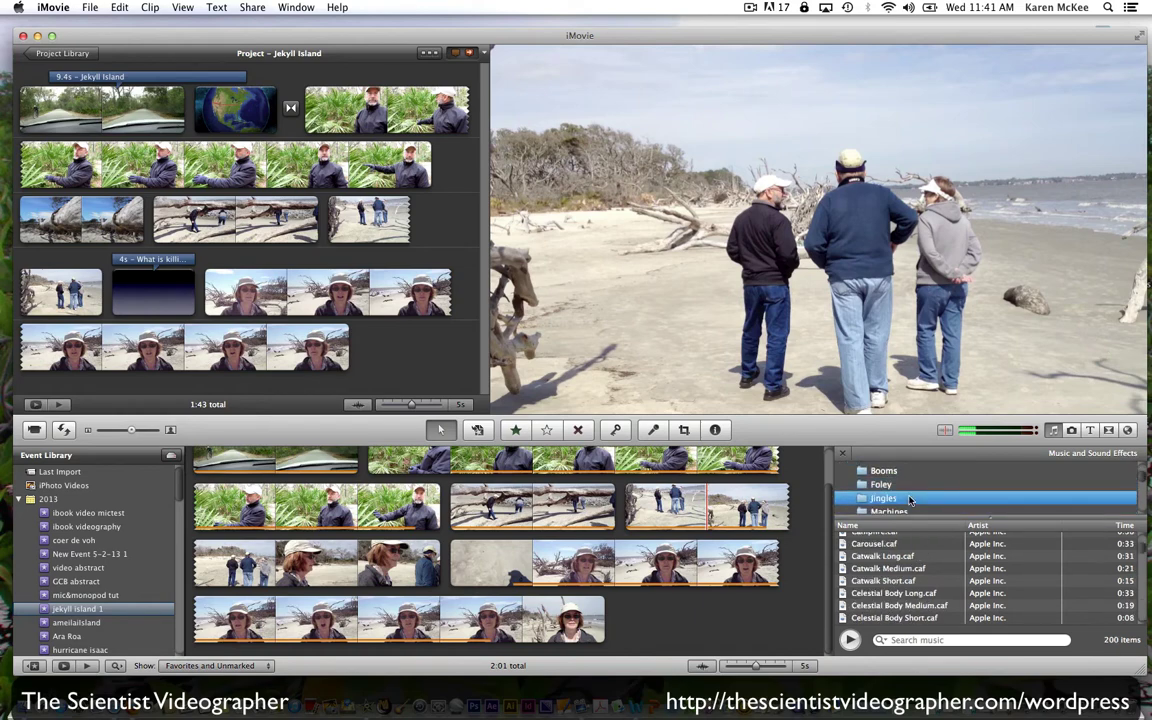
- Select the Dustbowl.caf jingle and audition it
scroll(898, 551, down, 3)
scroll(900, 549, down, 5)
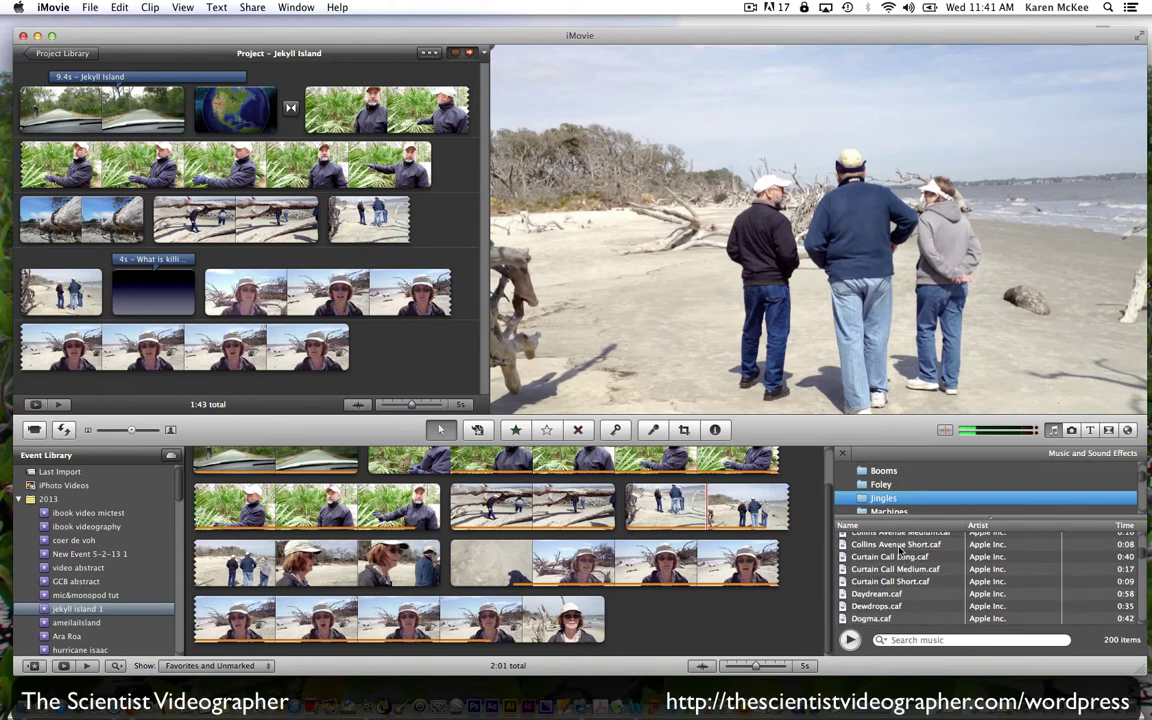
scroll(880, 595, down, 1)
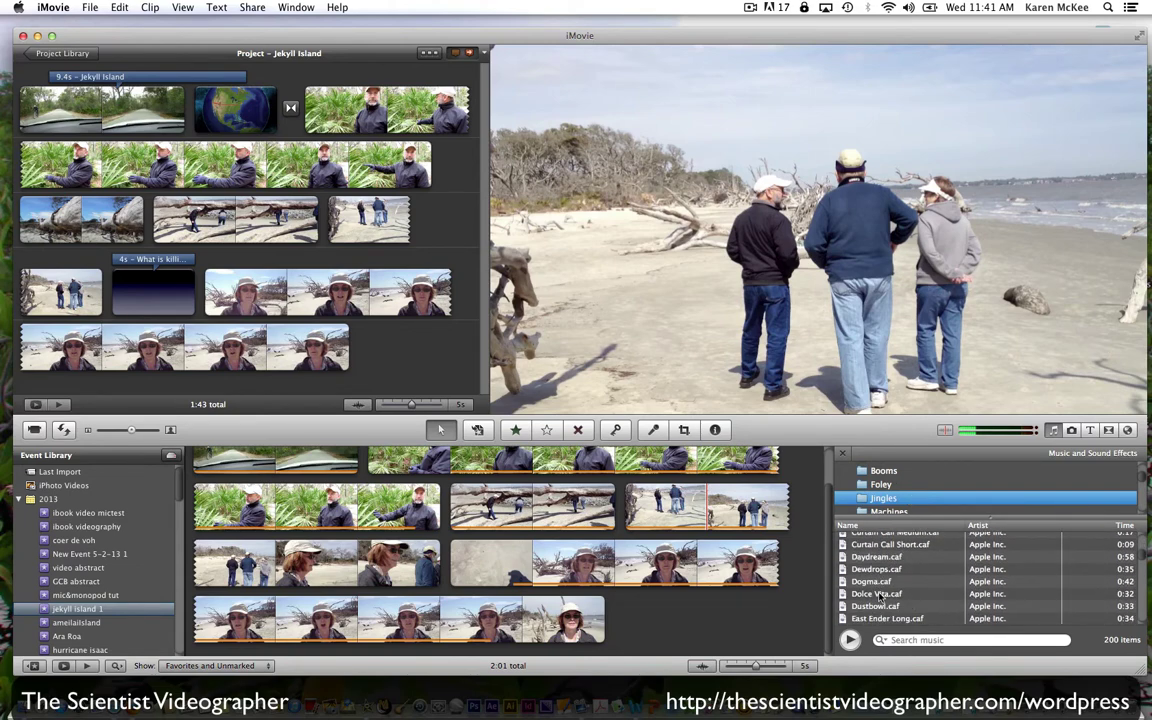
scroll(880, 596, down, 1)
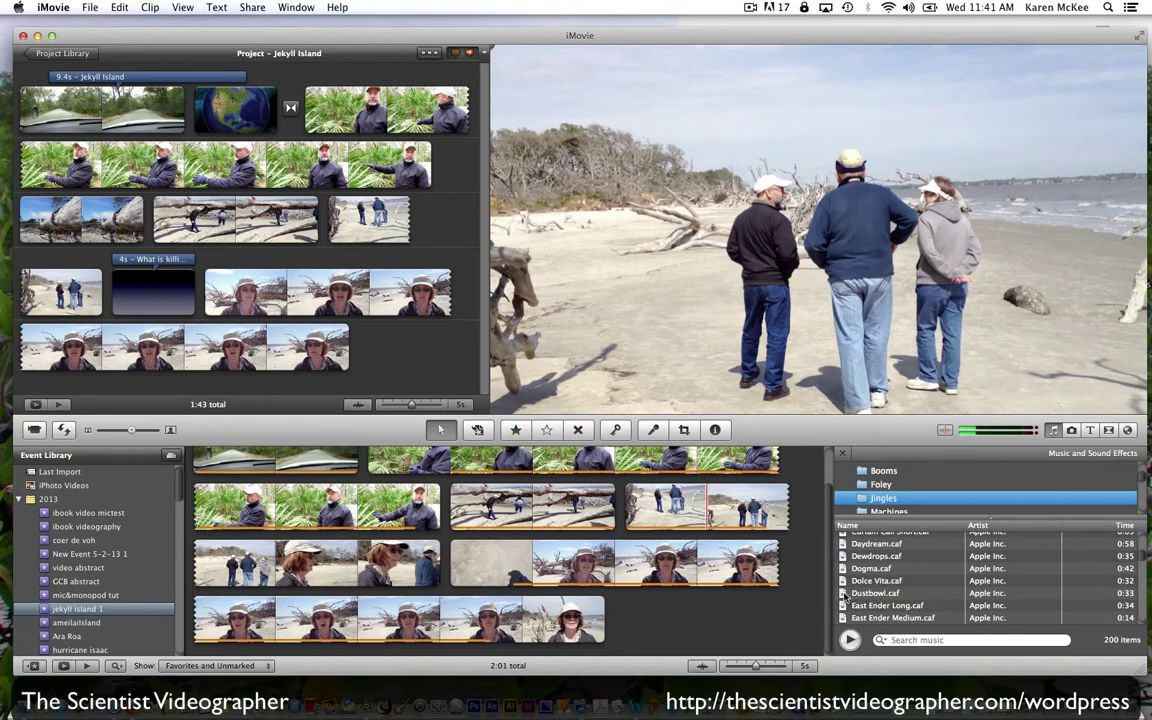
click(843, 595)
click(850, 641)
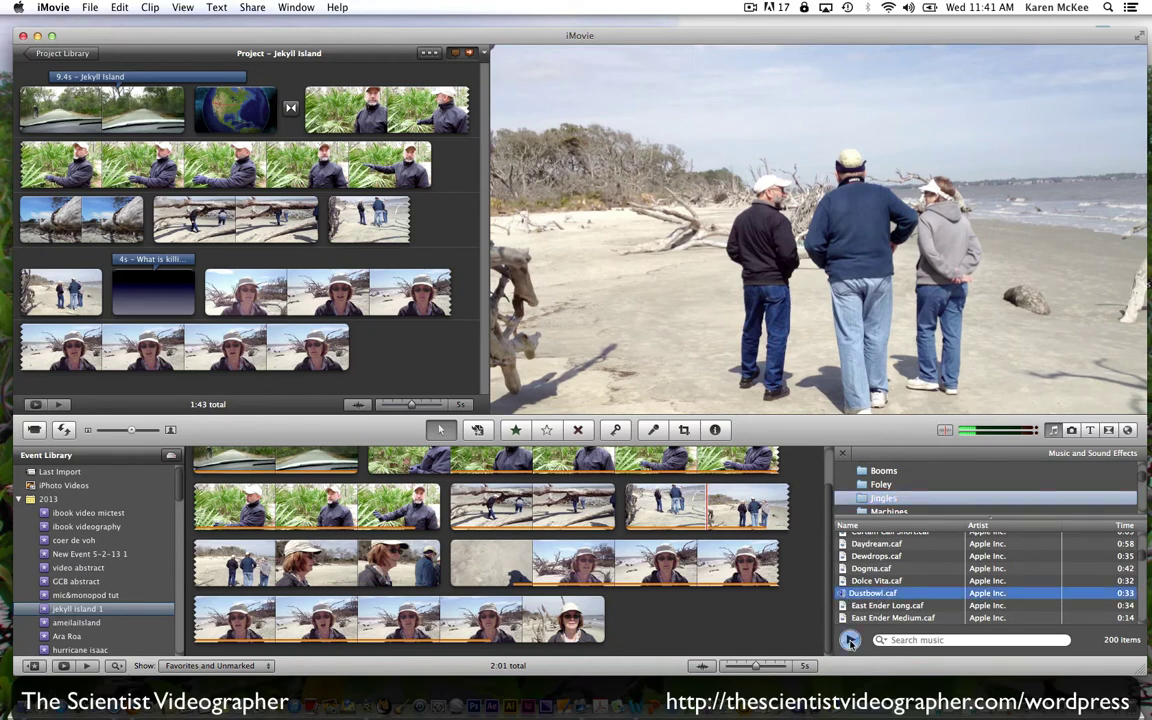
click(850, 641)
- Add Dustbowl.caf as background music starting under the driftwood clips
drag(843, 595, 440, 357)
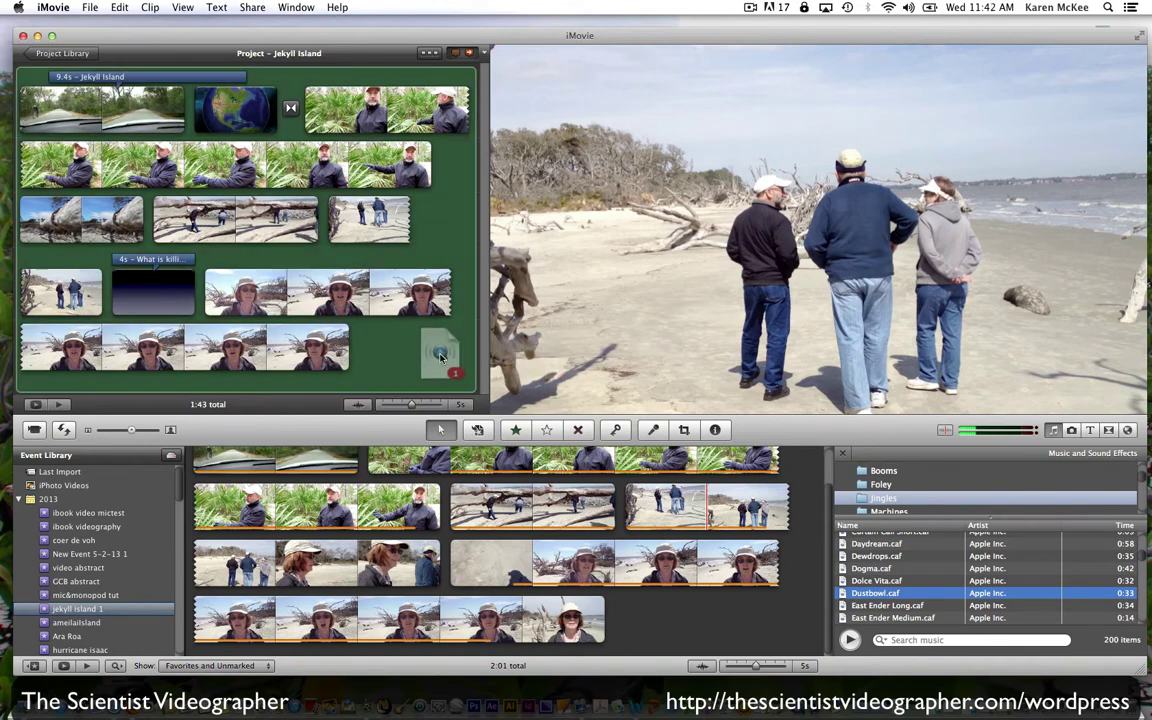
drag(375, 325, 53, 257)
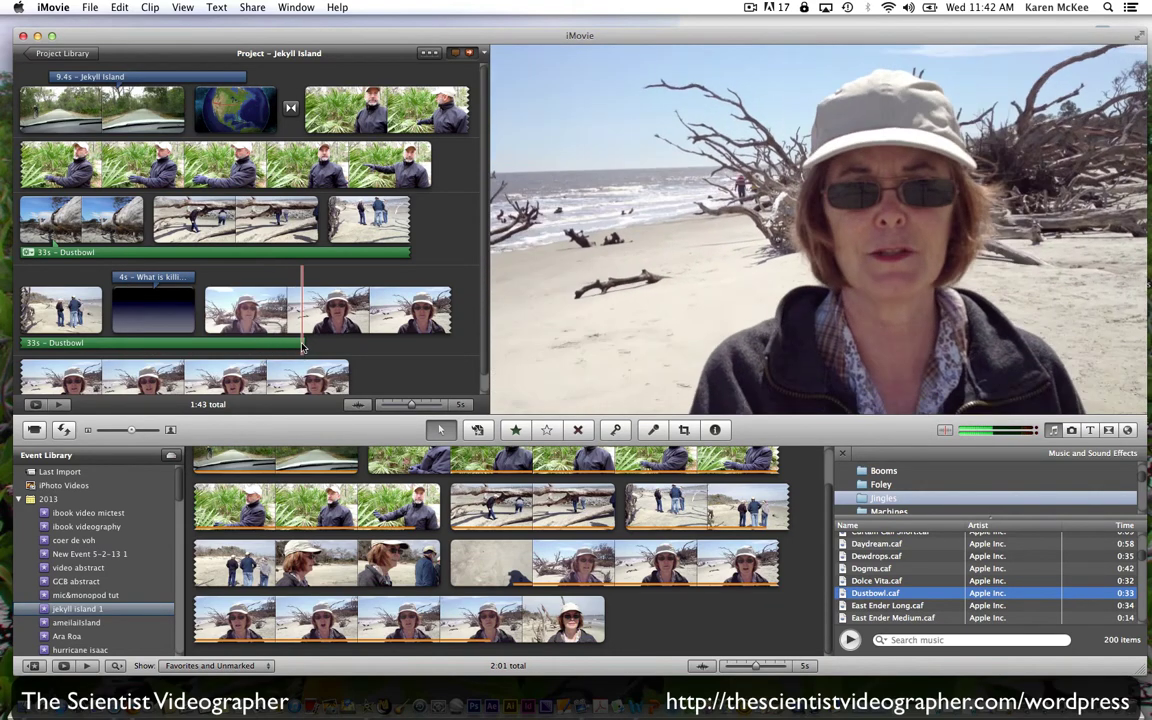
drag(302, 347, 222, 348)
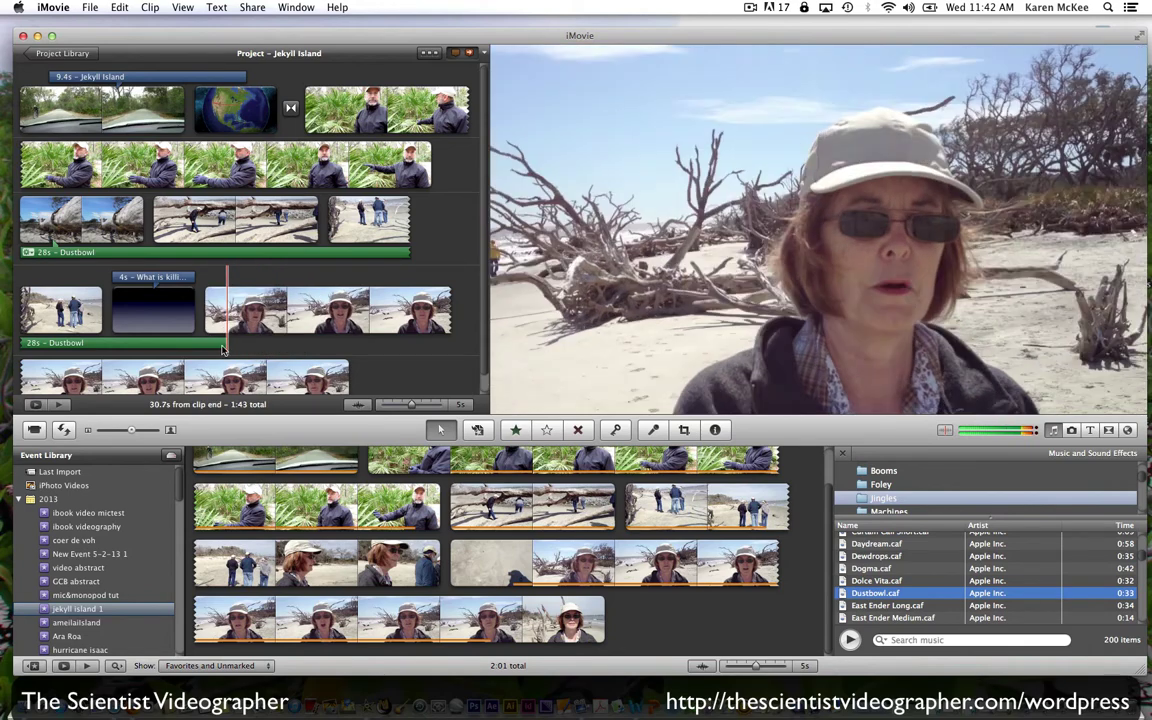
drag(205, 349, 322, 354)
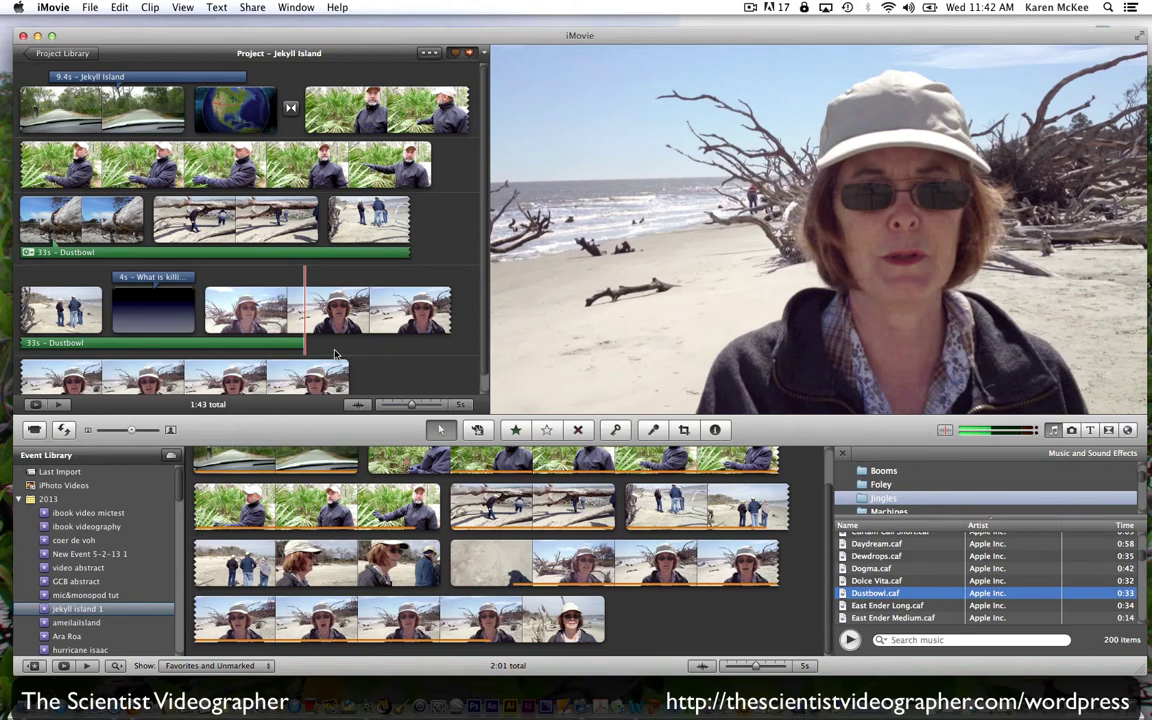
key(space)
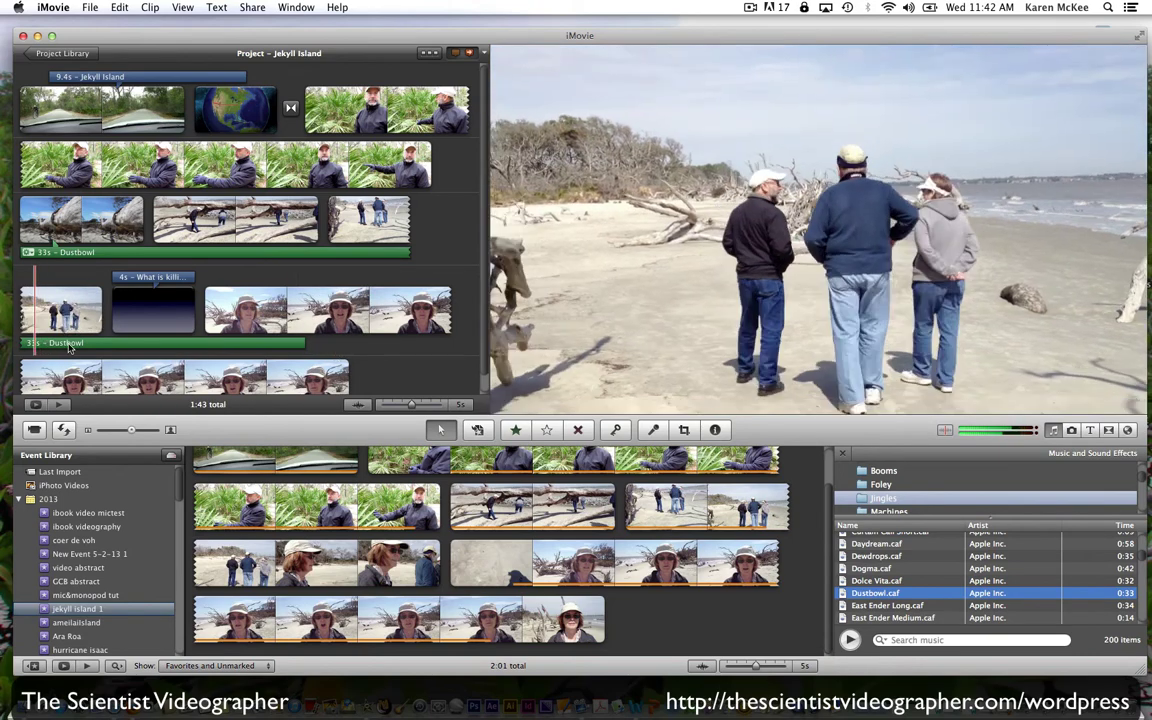
key(space)
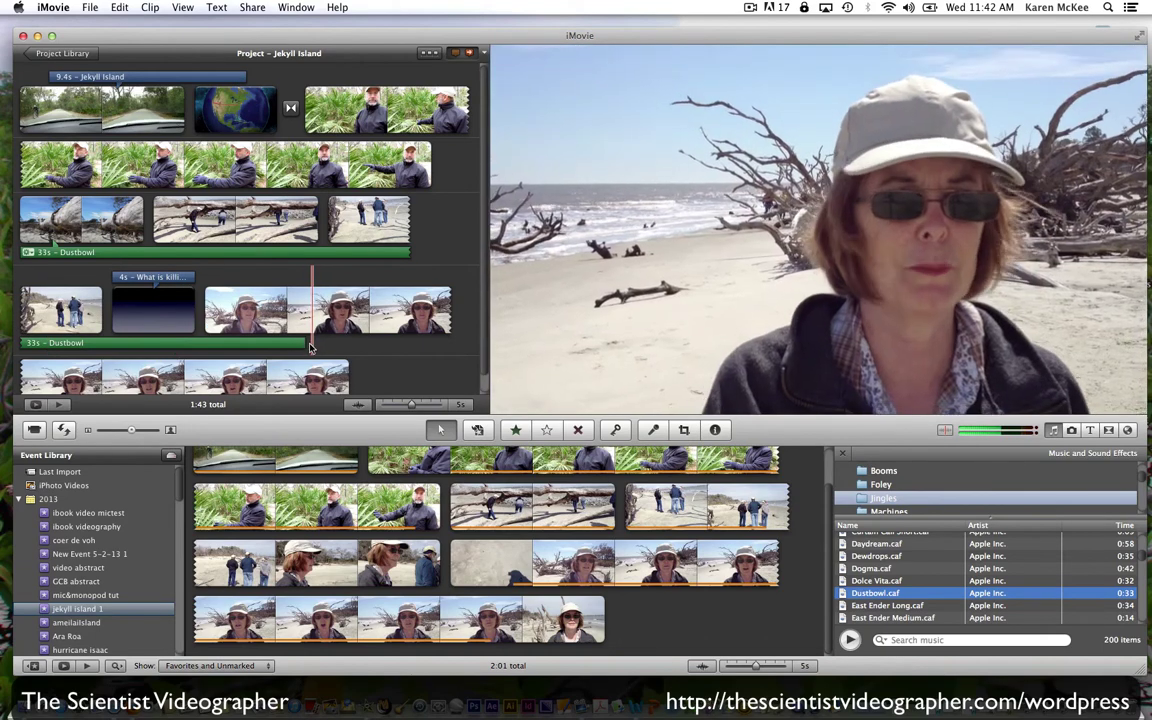
key(space)
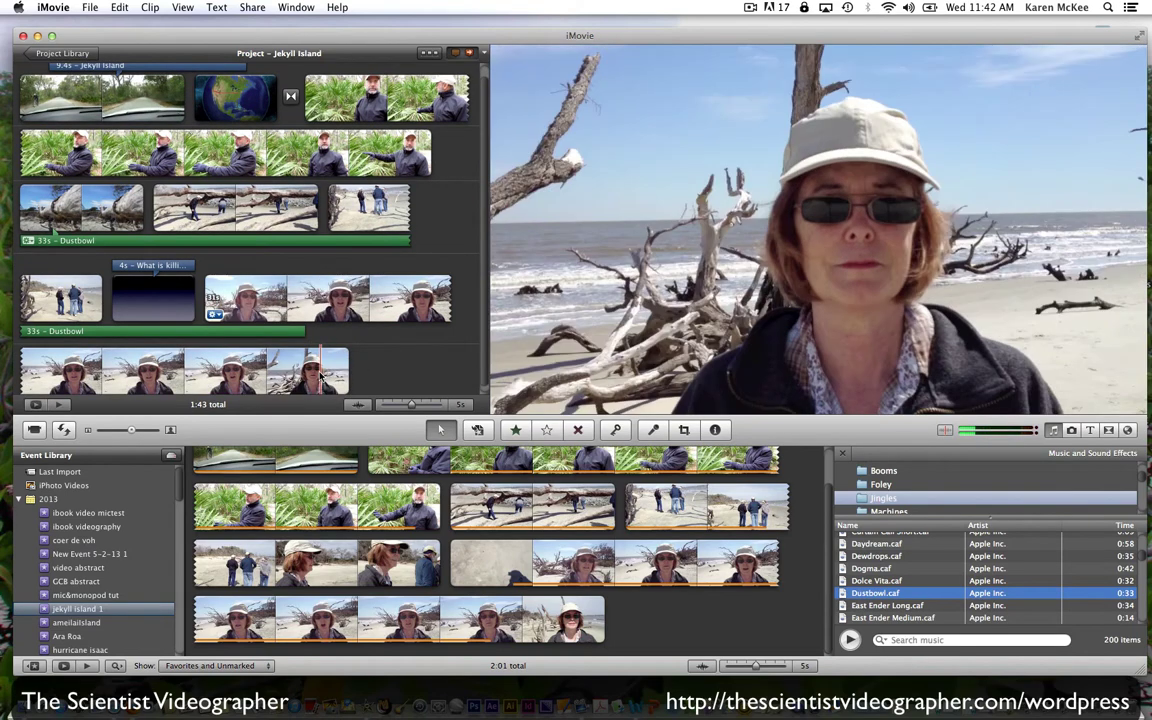
- Open the Dustbowl music's audio settings and set its volume to 99%
double_click(259, 243)
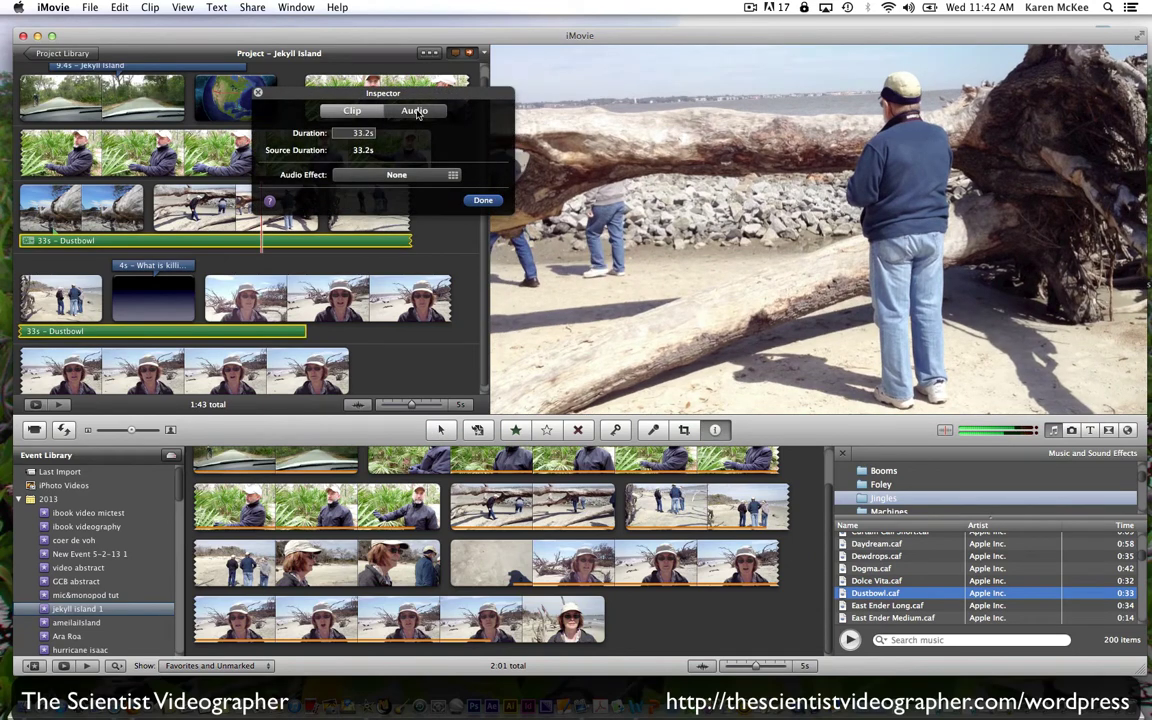
click(415, 111)
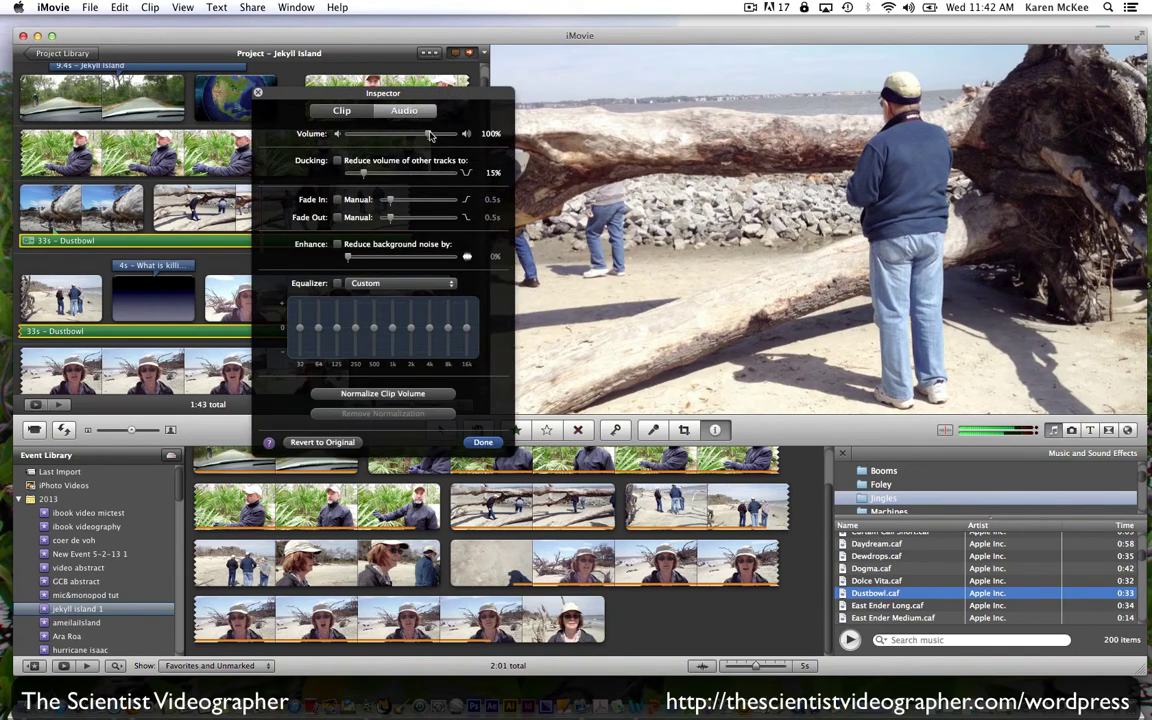
drag(431, 136, 427, 140)
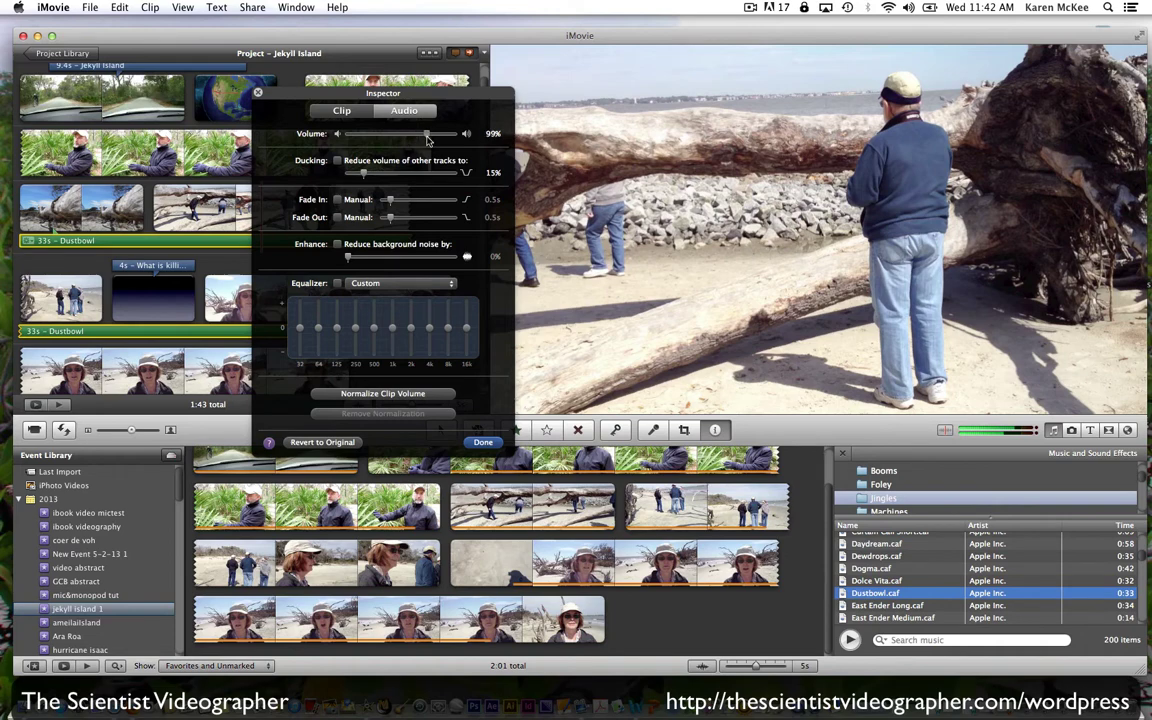